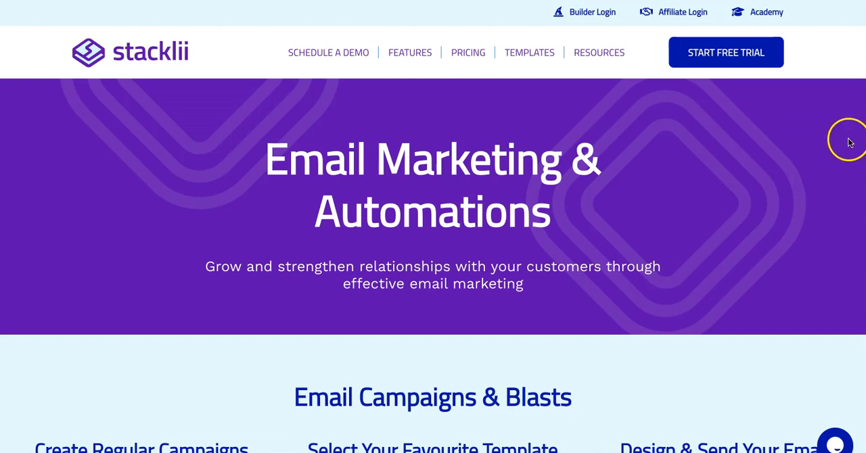
Step: Examine the Email Marketing & Automations feature page, covering email campaigns, automations and analytics
scroll(765, 149, down, 4)
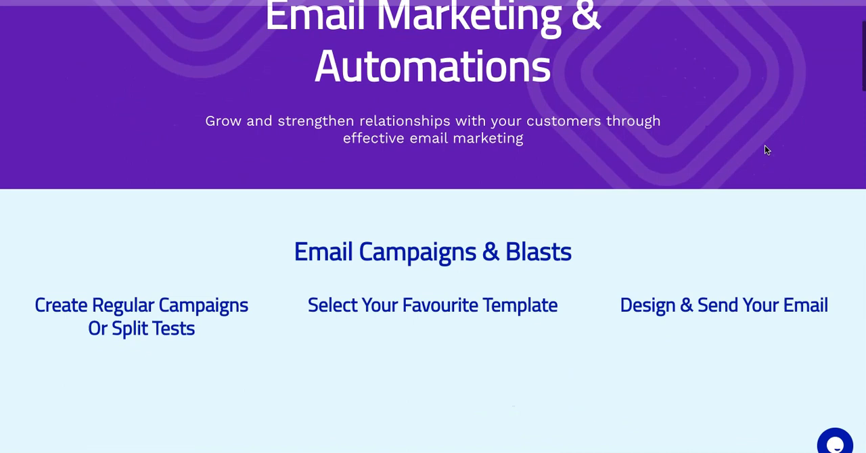
scroll(765, 149, down, 2)
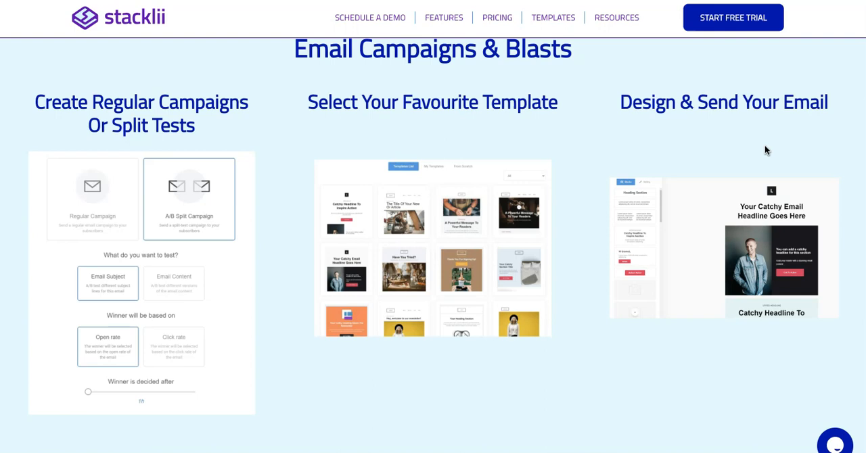
scroll(765, 149, down, 8)
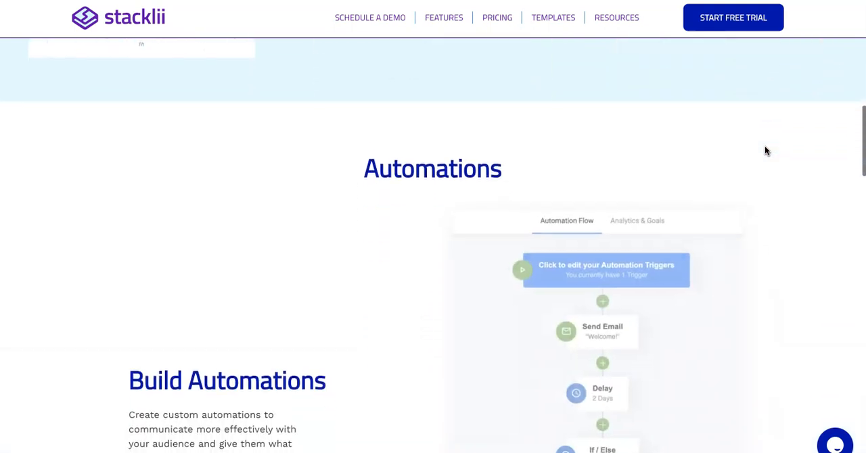
scroll(765, 150, down, 5)
scroll(766, 150, down, 8)
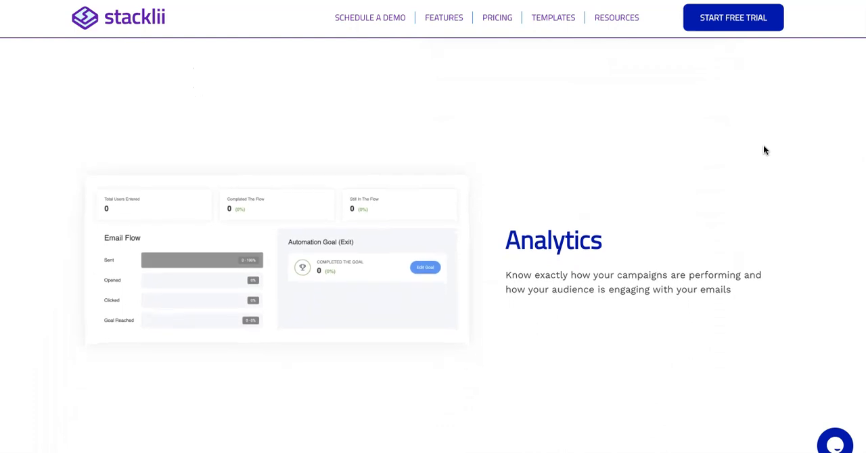
scroll(715, 72, up, 12)
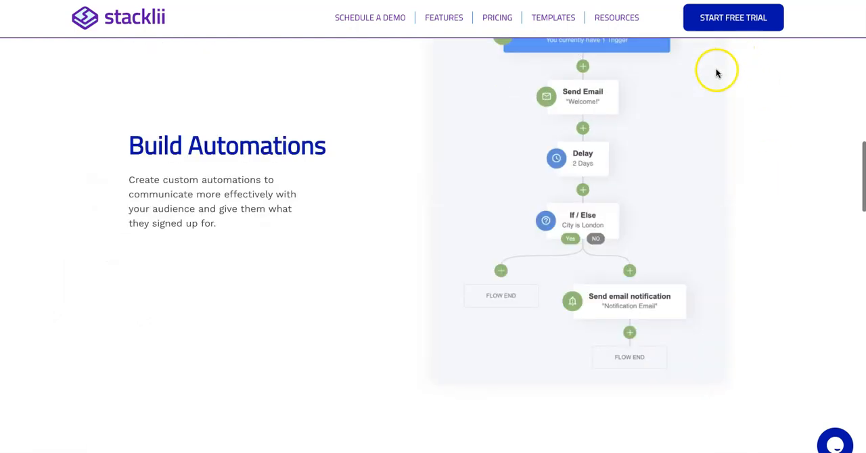
scroll(717, 72, up, 5)
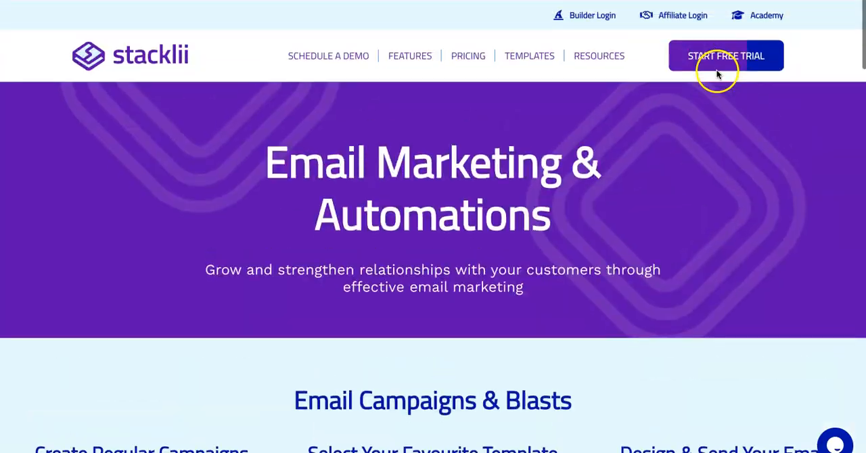
Step: Open the site builder's Emails & Automations area and start a new email campaign
click(588, 13)
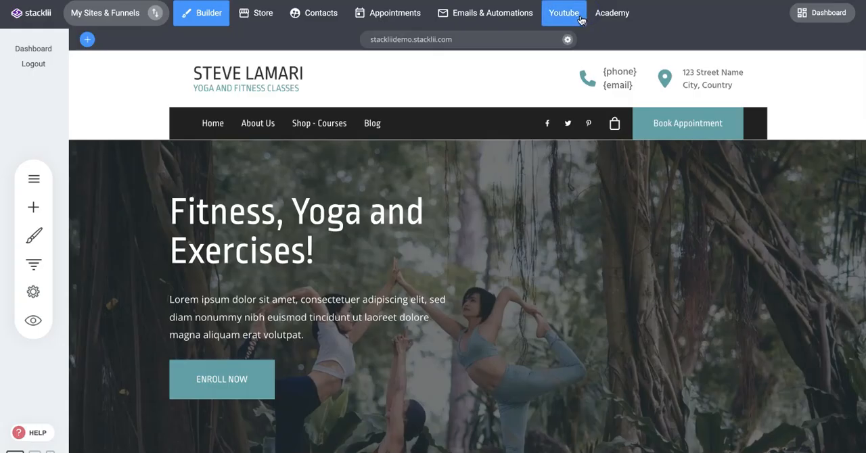
click(479, 15)
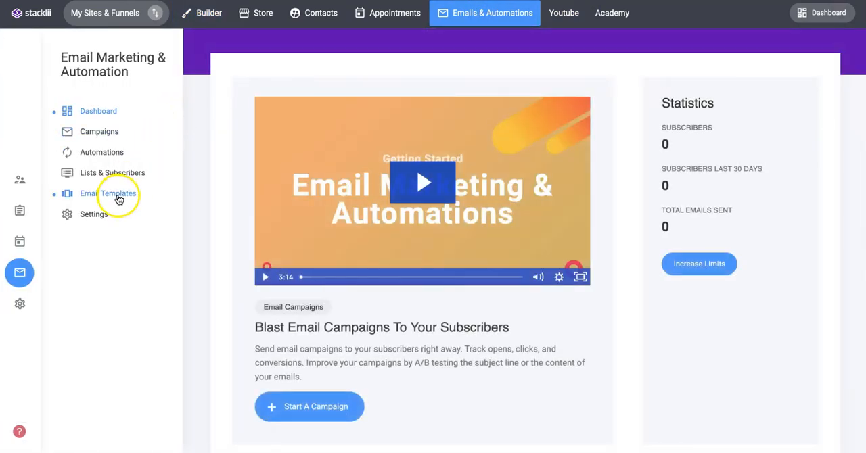
click(96, 134)
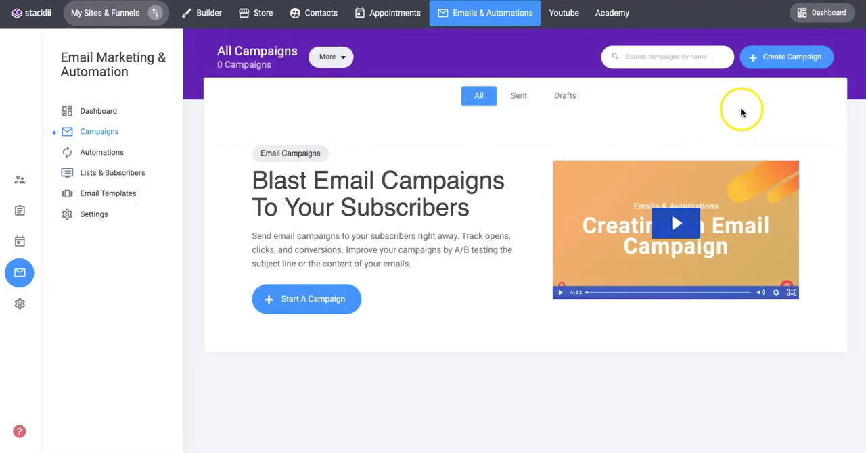
click(793, 59)
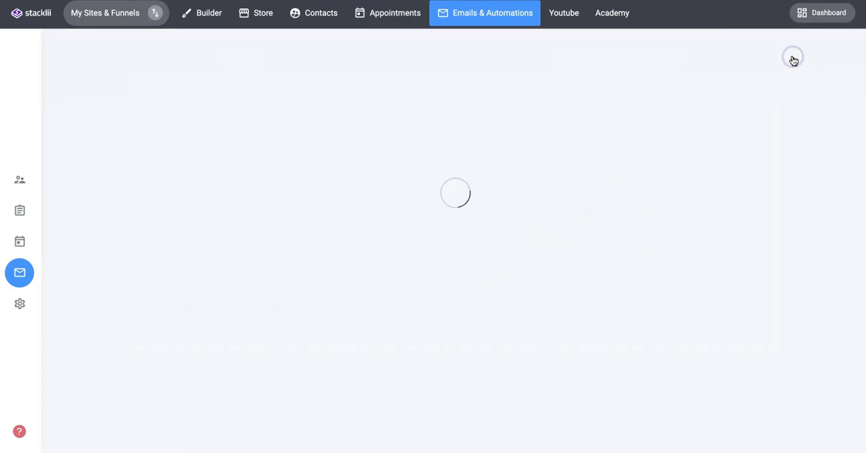
Step: Name the campaign "Mat 2023 - Yoga Promotion" and continue to the campaign type
click(450, 210)
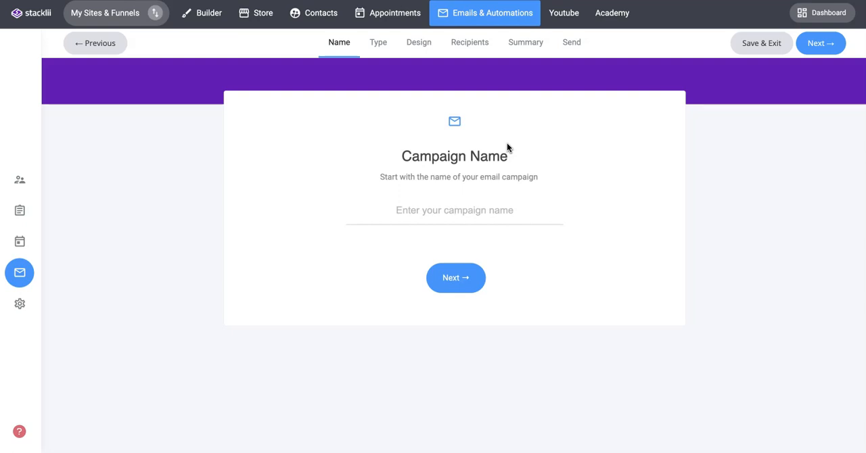
text(M)
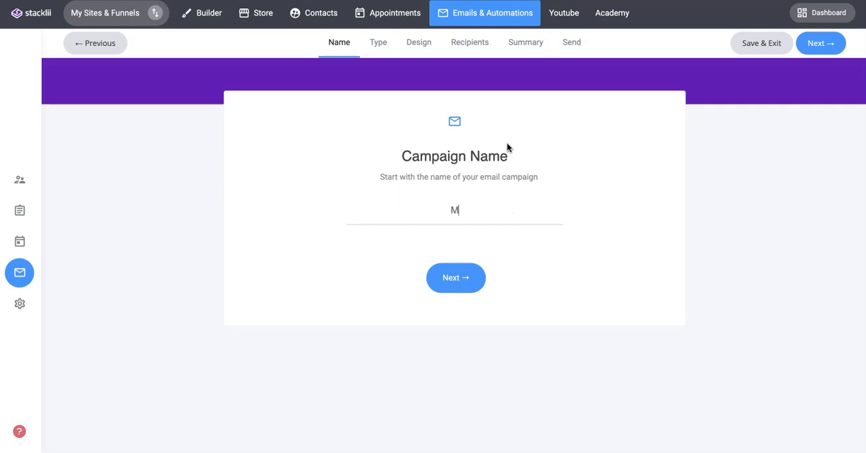
text(at 2023 - Yga Promotion)
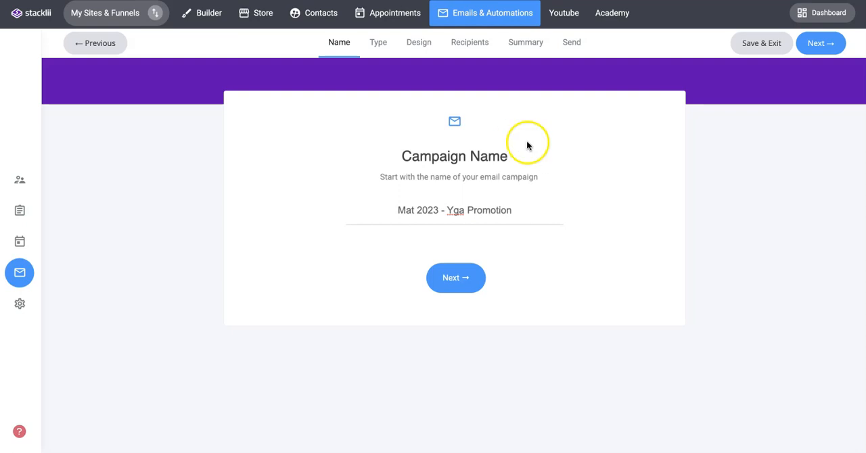
click(454, 210)
text(o)
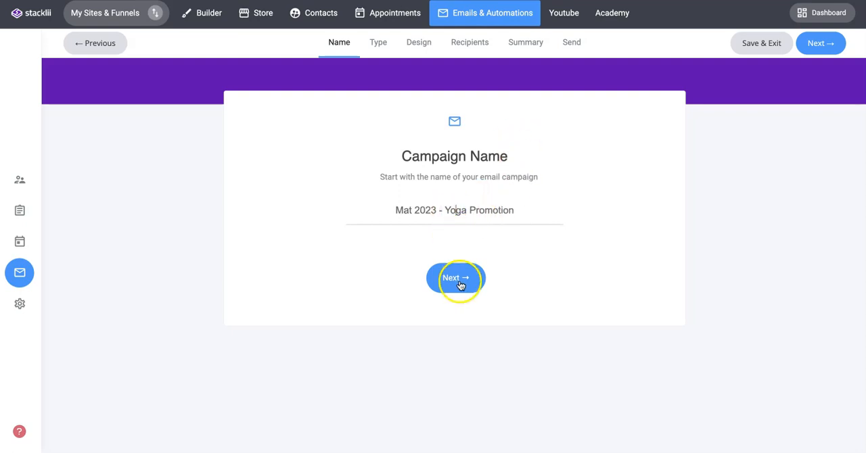
click(457, 279)
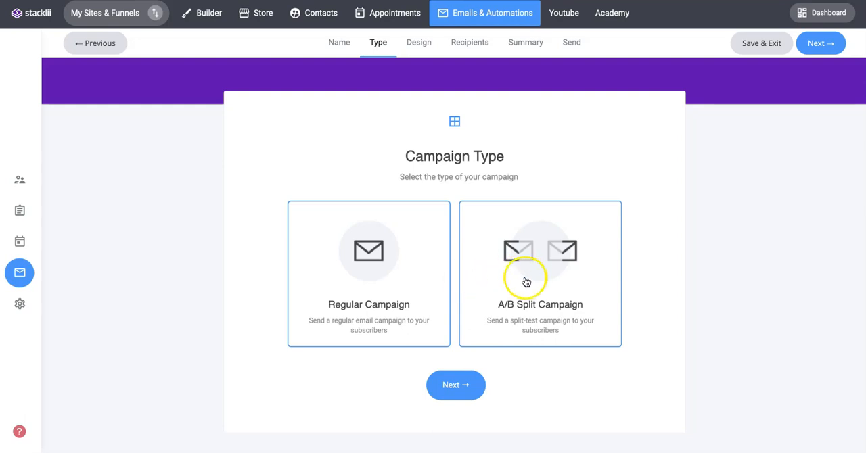
Step: Set up an A/B split campaign on the email subject, judged by open rate, with the winner decided after 13 hours
click(556, 275)
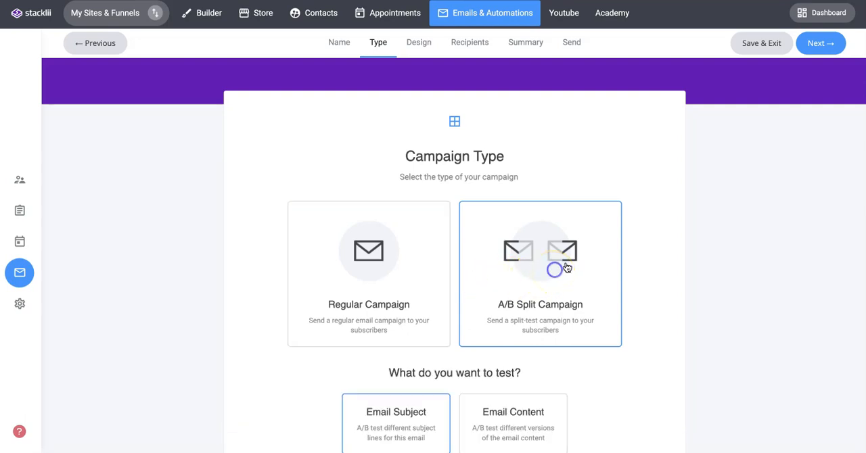
scroll(635, 237, down, 2)
scroll(634, 236, down, 2)
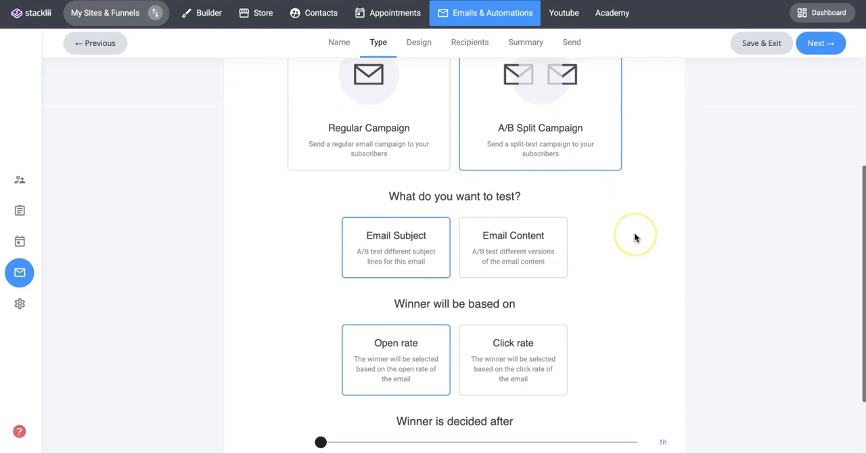
scroll(634, 237, down, 1)
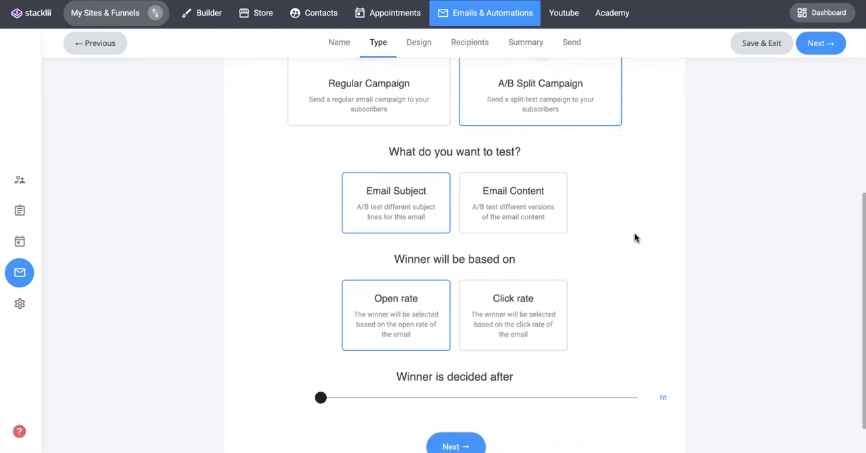
scroll(634, 233, down, 1)
click(477, 272)
click(417, 277)
click(538, 267)
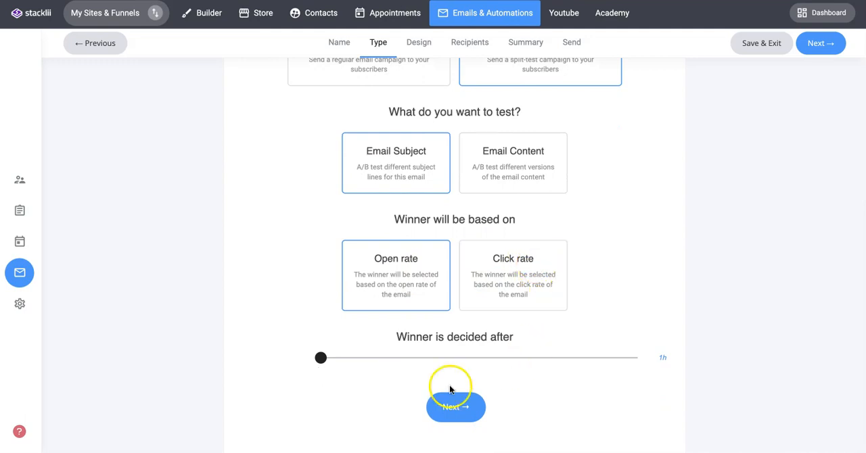
drag(321, 357, 486, 358)
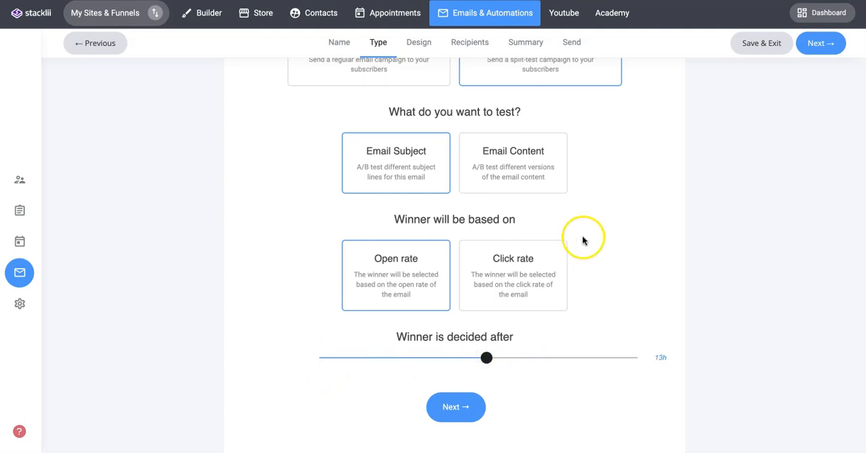
Step: Set the campaign type to Regular Campaign and continue to the email design
scroll(583, 241, up, 2)
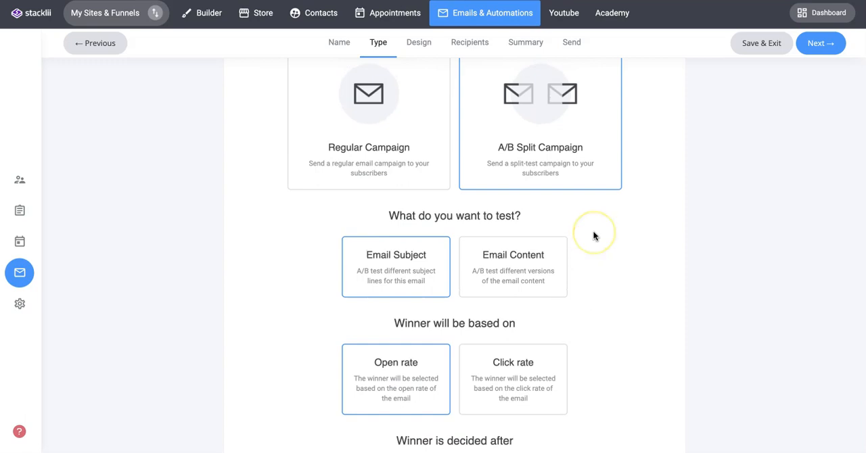
scroll(593, 235, down, 1)
scroll(593, 236, down, 1)
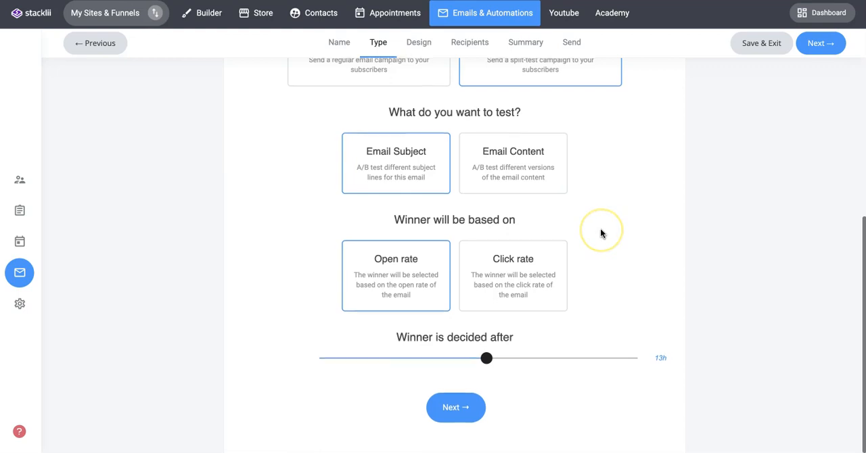
scroll(600, 228, up, 1)
scroll(609, 218, up, 1)
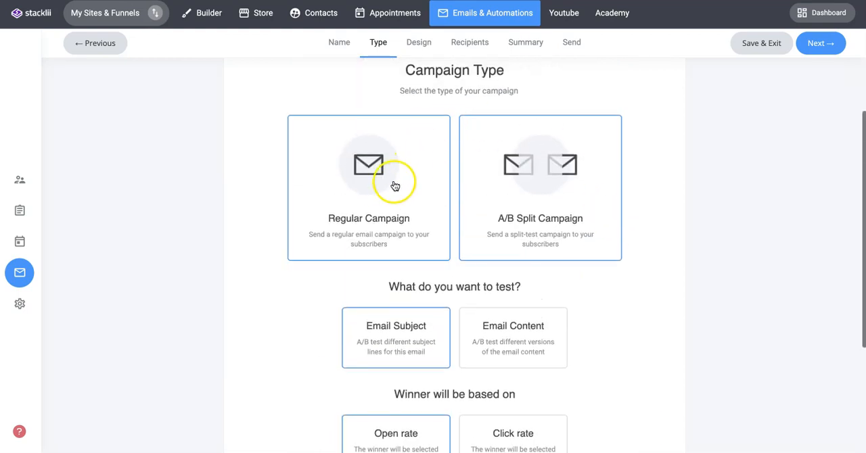
click(360, 175)
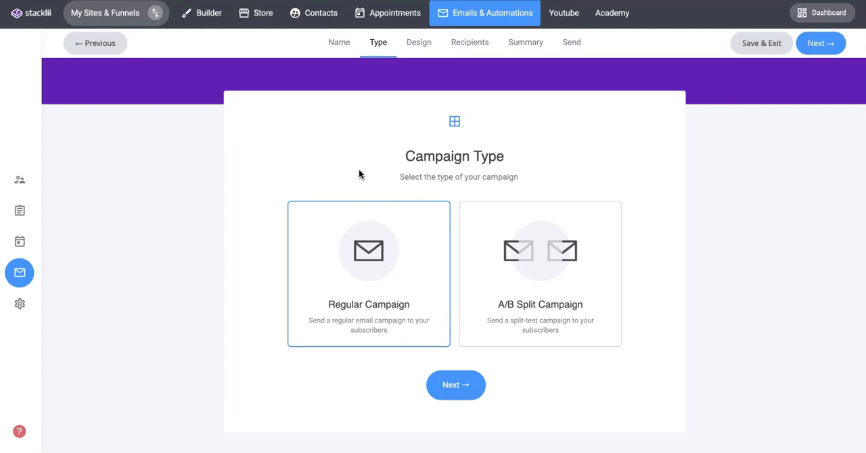
click(457, 387)
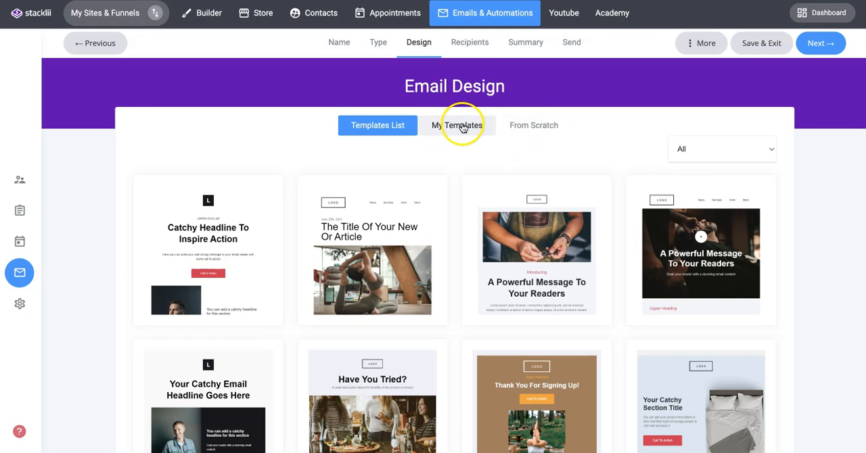
Step: Filter the email templates by Announcement and choose the "Have You Tried?" template with the yoga image
scroll(580, 150, down, 5)
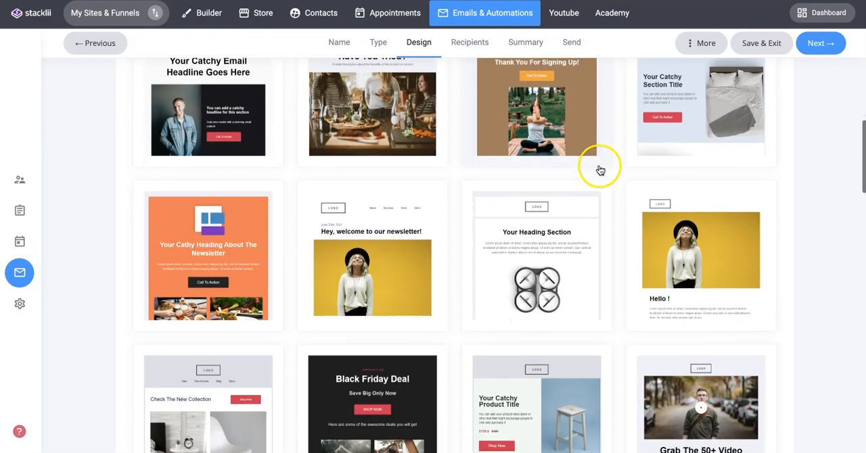
scroll(600, 170, up, 5)
click(774, 150)
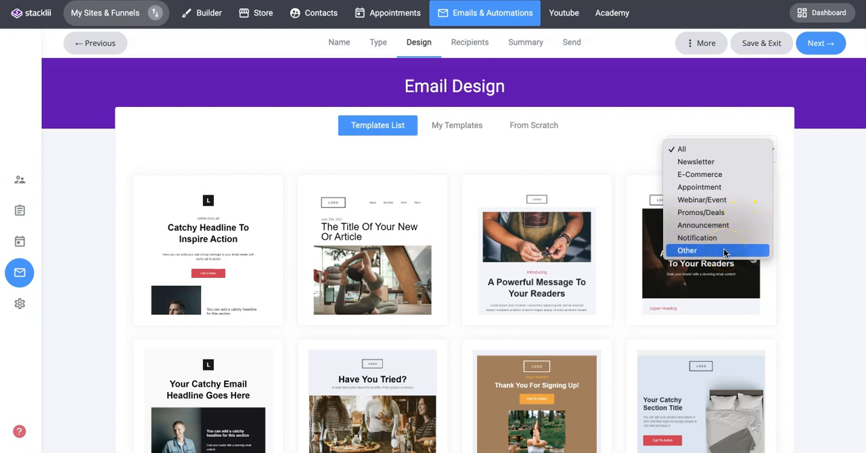
click(700, 225)
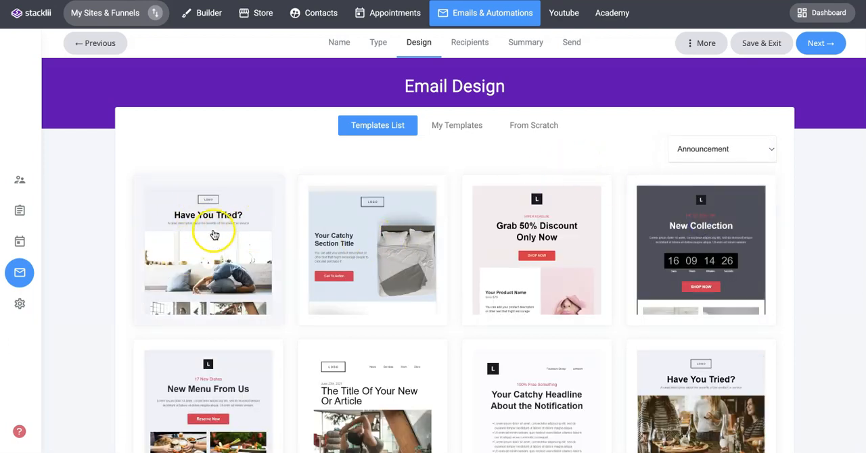
click(213, 233)
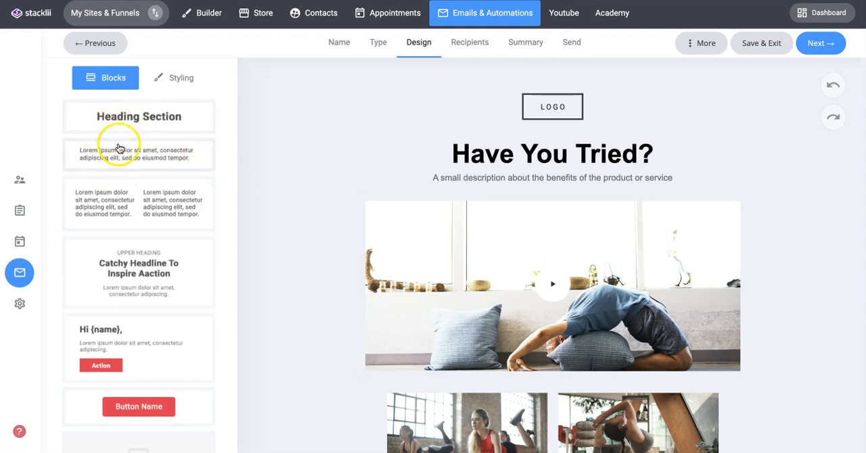
Step: Add a Heading Section block to the email directly above the large yoga image
scroll(120, 145, down, 5)
scroll(160, 212, down, 3)
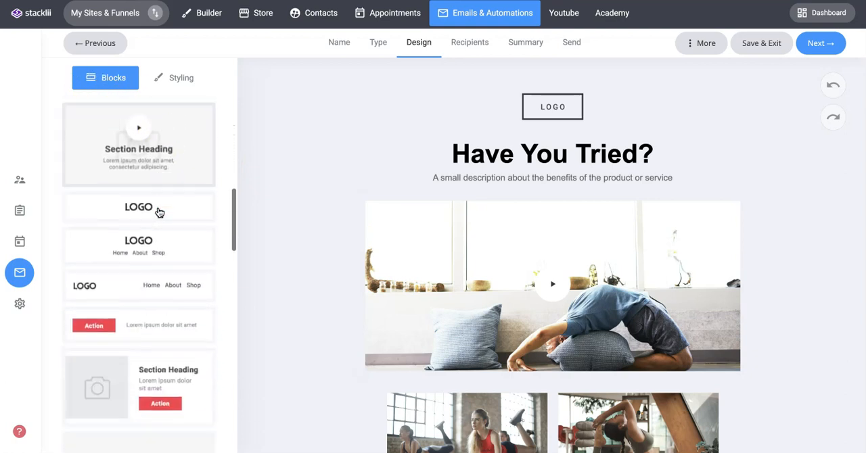
scroll(159, 209, up, 5)
scroll(160, 200, up, 3)
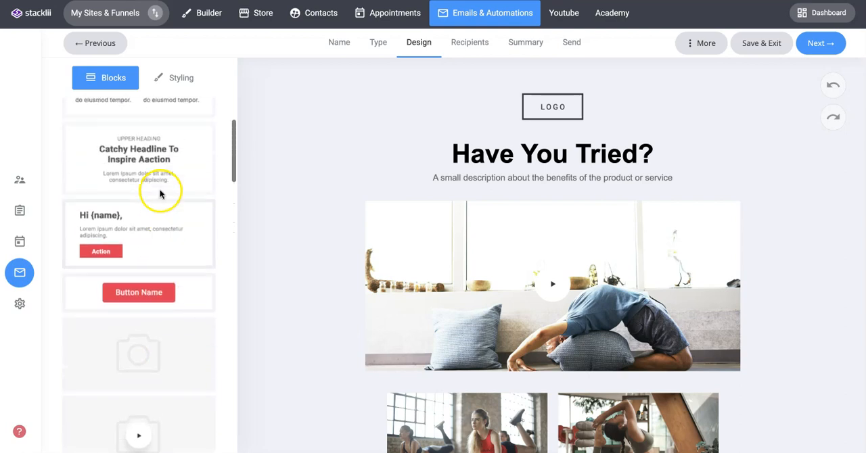
scroll(146, 197, up, 2)
drag(140, 127, 512, 228)
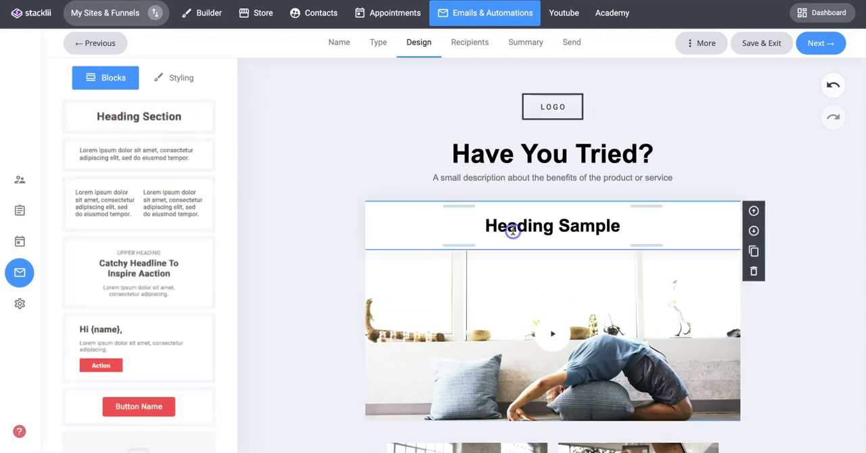
Step: Move the Heading Sample block below the large yoga image and back above it
click(667, 218)
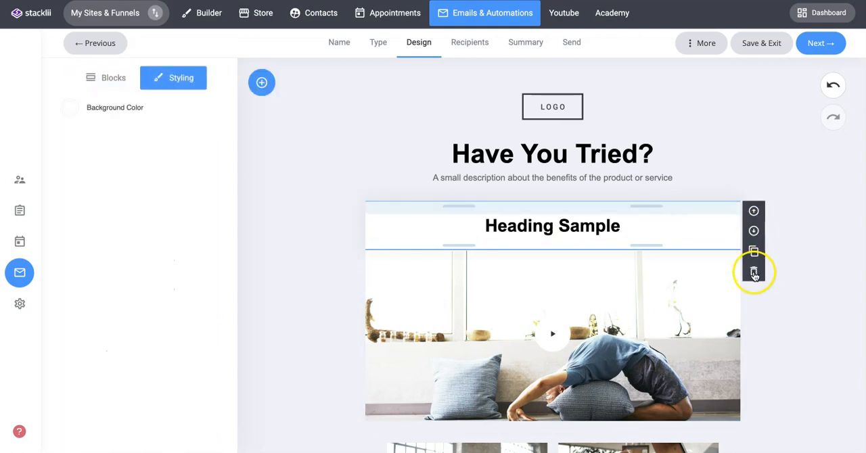
click(755, 231)
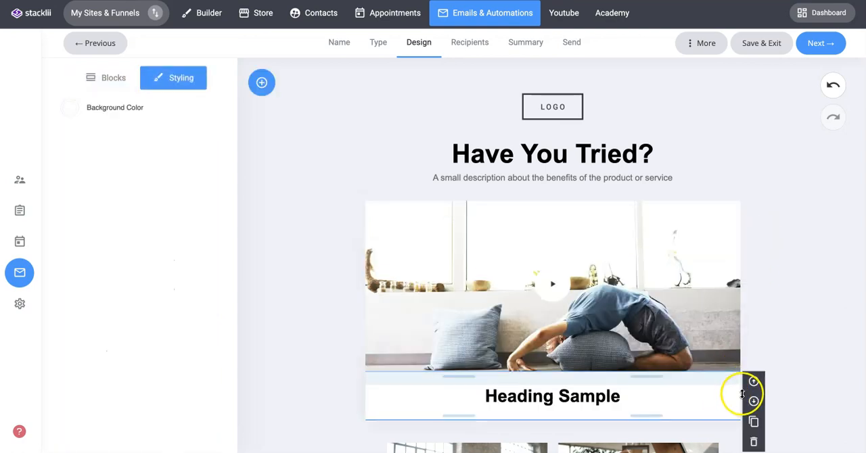
click(753, 381)
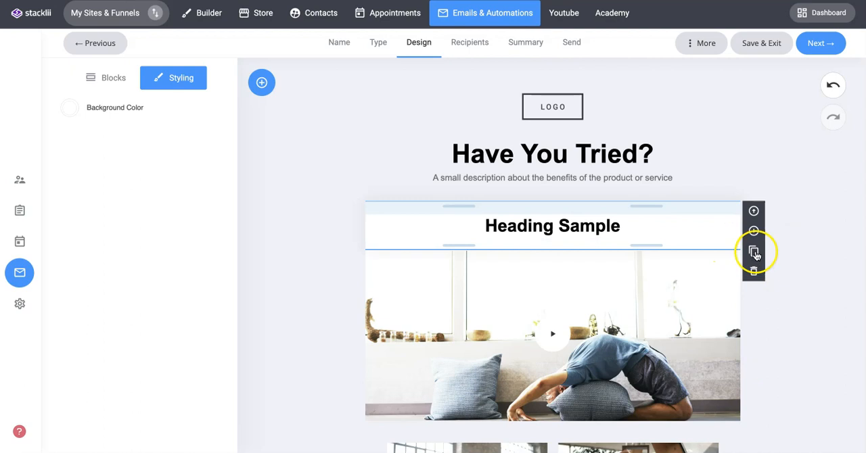
Step: Delete the Heading Sample block and adjust the spacing around the "Have You Tried?" title and its description
click(754, 270)
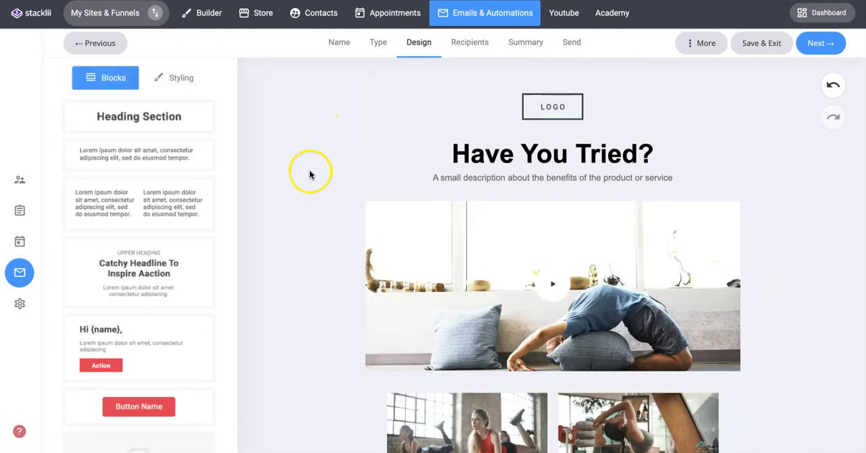
click(527, 198)
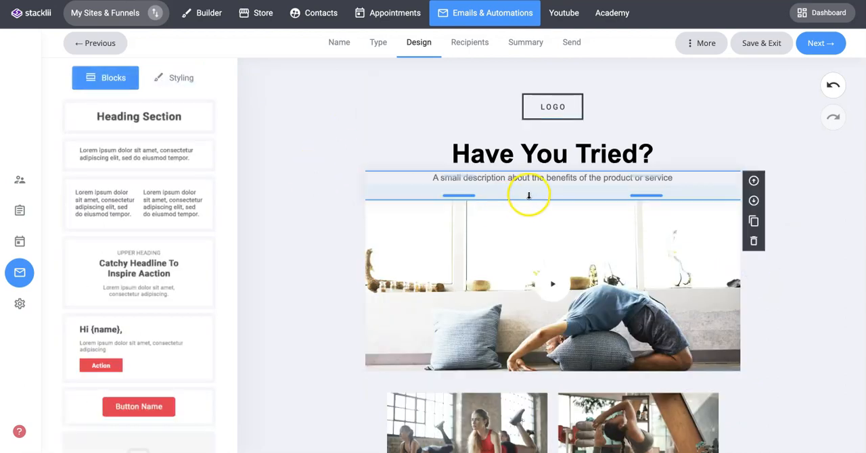
drag(464, 165, 466, 174)
mouse_move(463, 136)
mouse_down()
mouse_move(464, 126)
mouse_move(463, 135)
mouse_up()
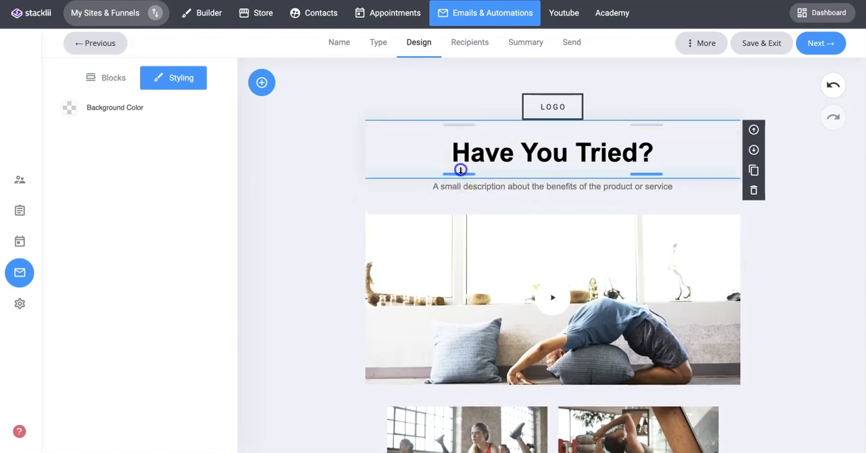
drag(461, 170, 460, 164)
drag(454, 192, 456, 184)
drag(473, 381, 467, 382)
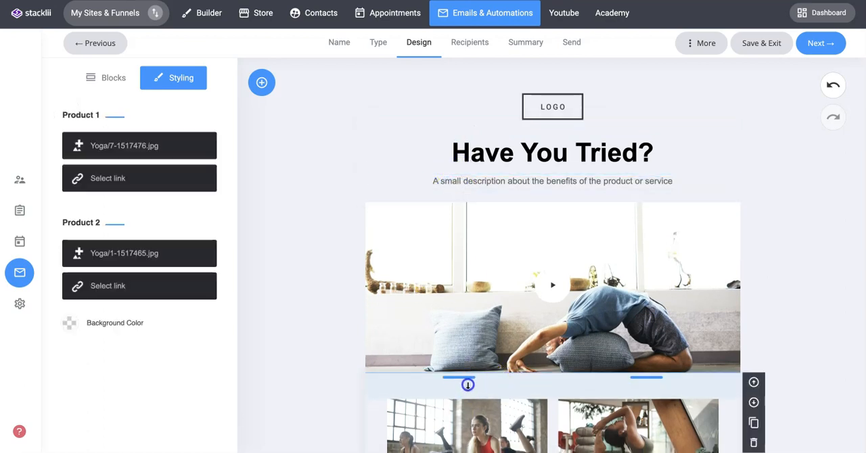
click(304, 213)
Step: Replace the "Have You Tried?" title with "Hi {first_name}," using the first_name CRM property, and "Have you heard?" on a second line
click(555, 162)
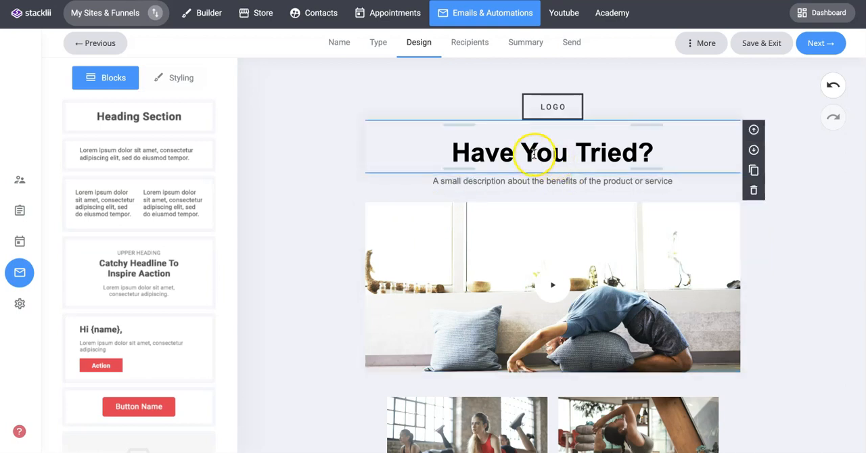
double_click(534, 155)
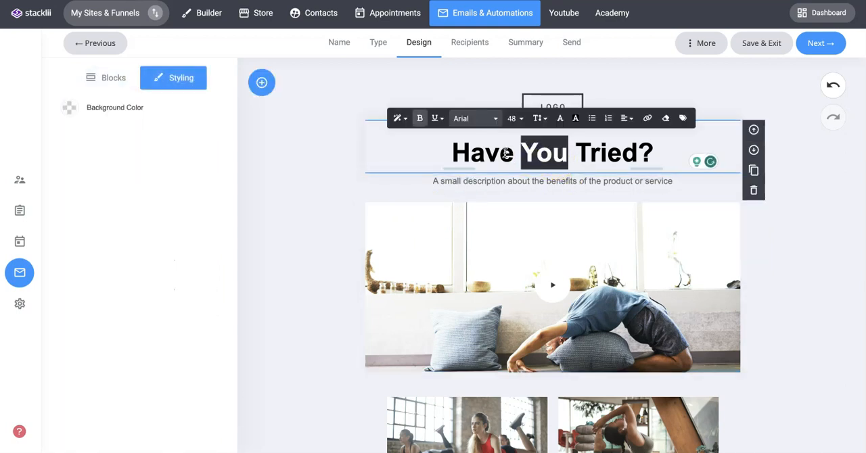
triple_click(574, 153)
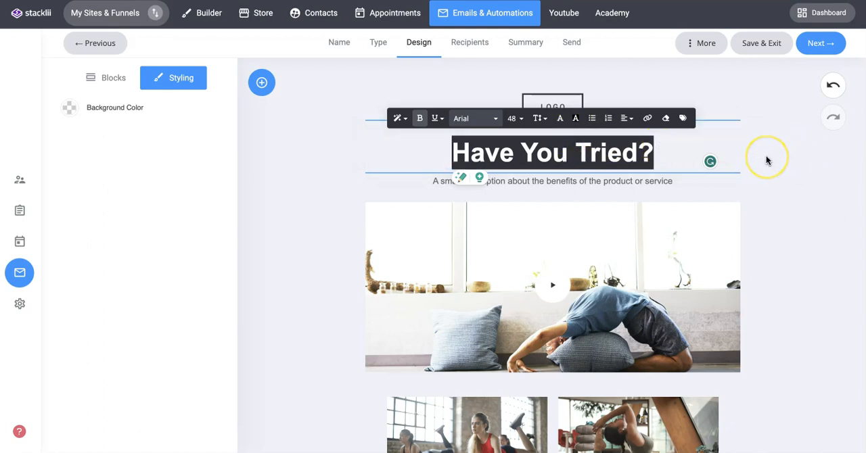
text(Hi)
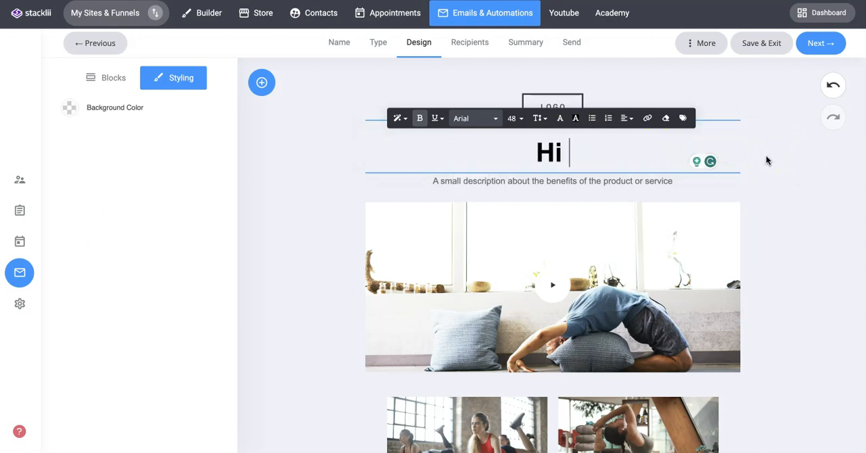
click(684, 119)
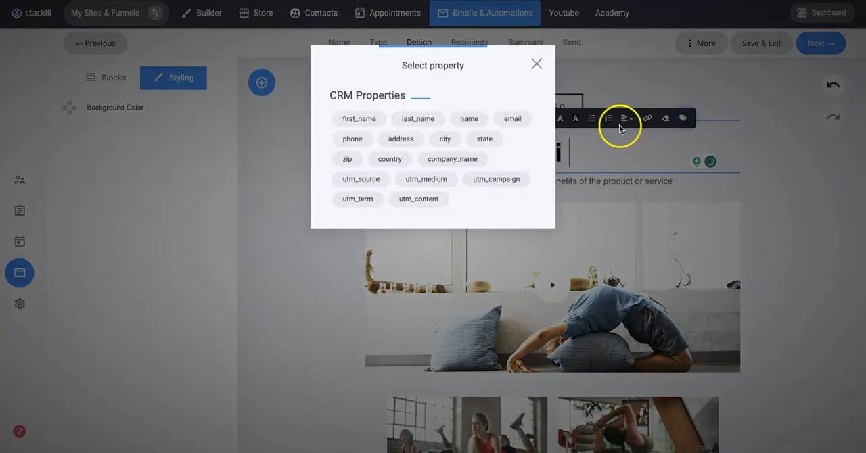
click(358, 120)
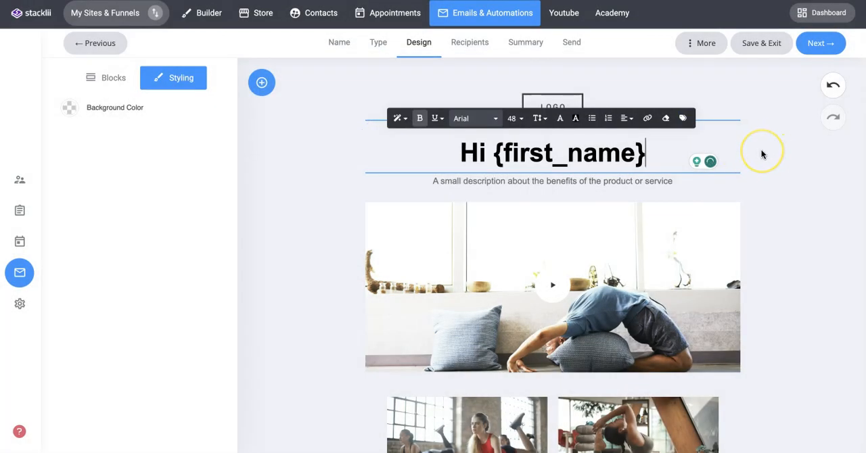
text(,)
key(Return)
text(Have you heard?)
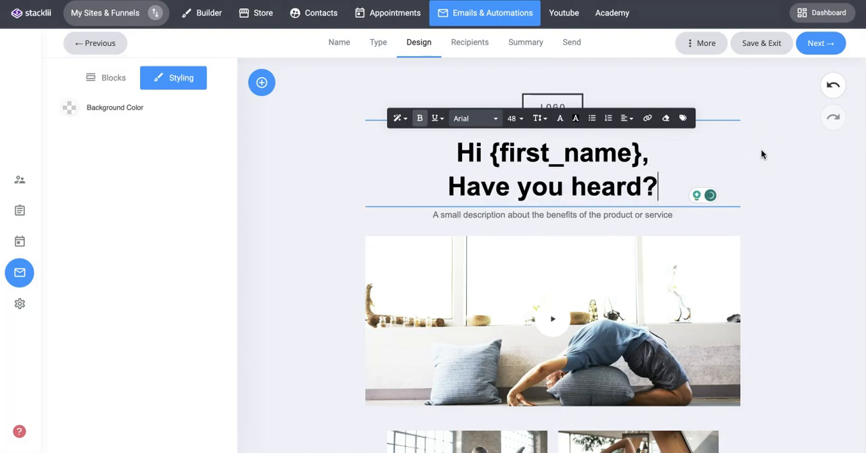
Step: Replace the description under the title with "We are launching our new Yoga studio soon."
triple_click(545, 215)
text(We are launching our new Y)
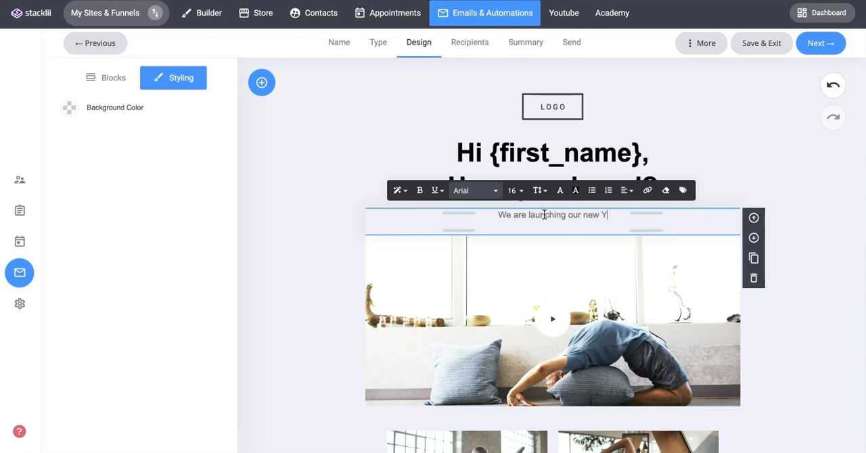
text(ga studion)
key(BackSpace)
text(soon)
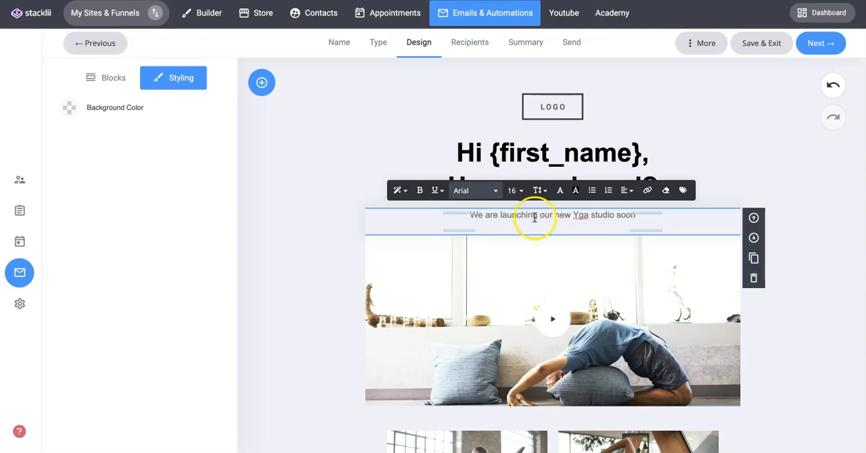
text(o)
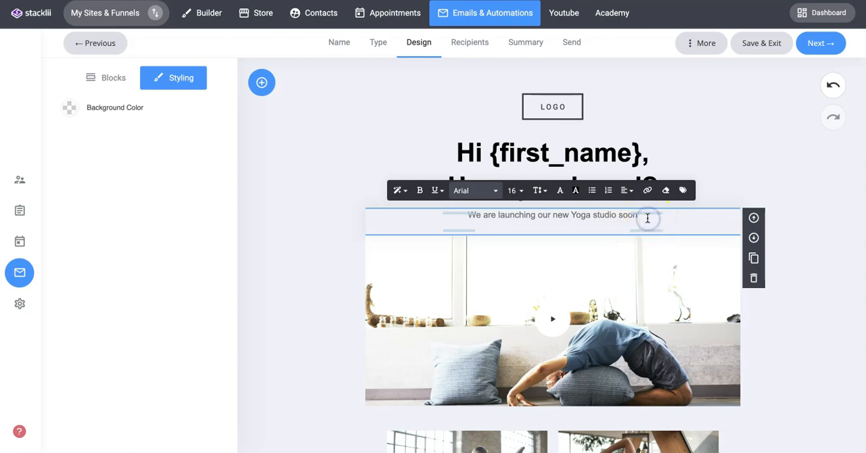
text(.)
click(337, 242)
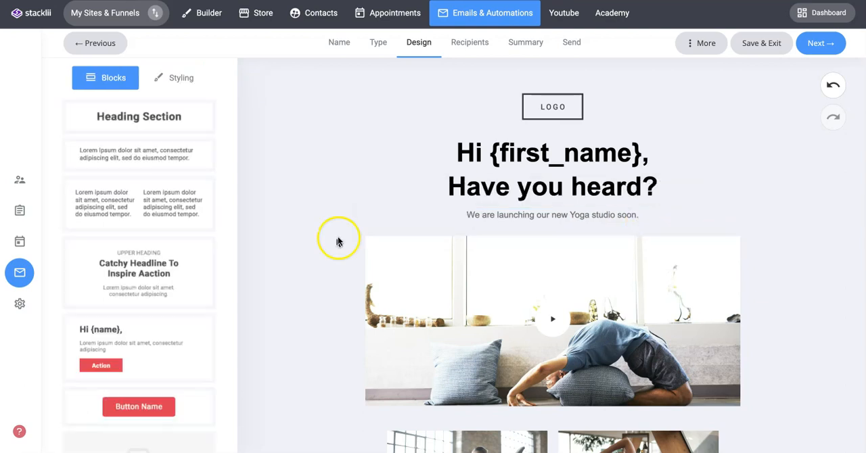
Step: Set the background color of the "Hi {first_name}, Have you heard?" heading block to white (FFFFFF)
click(414, 167)
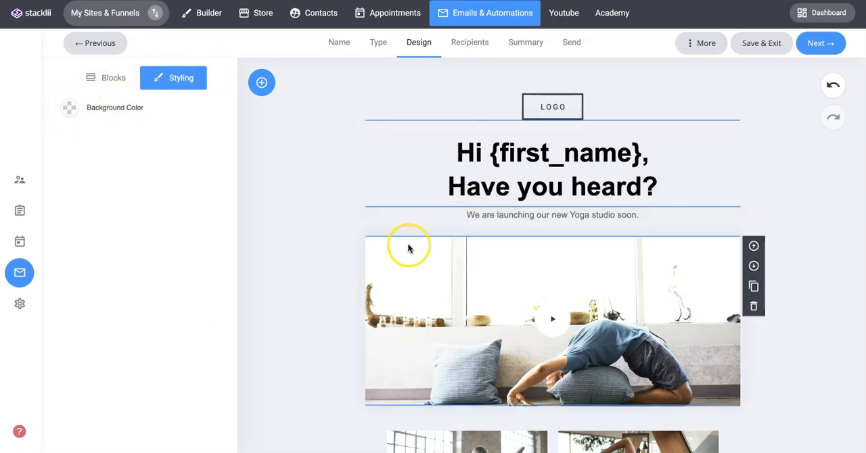
click(69, 109)
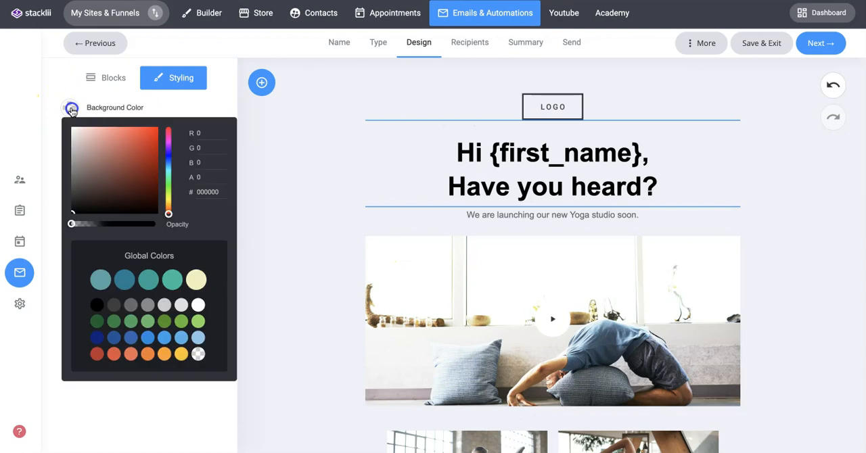
click(100, 279)
drag(127, 171, 39, 110)
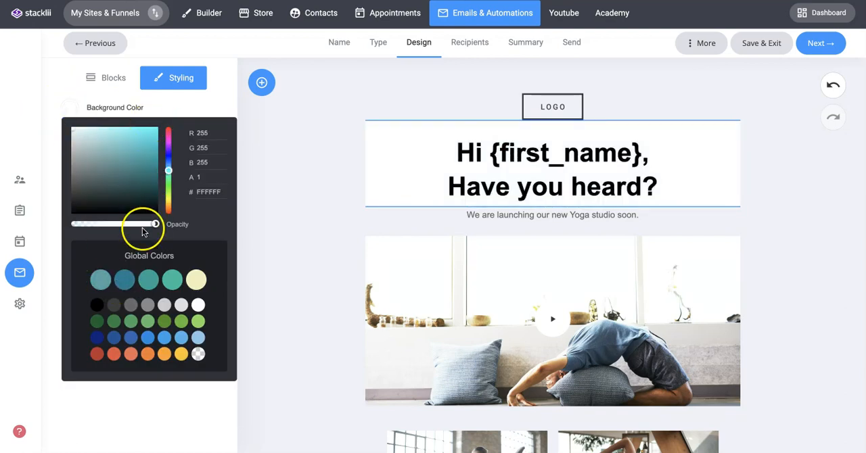
click(281, 139)
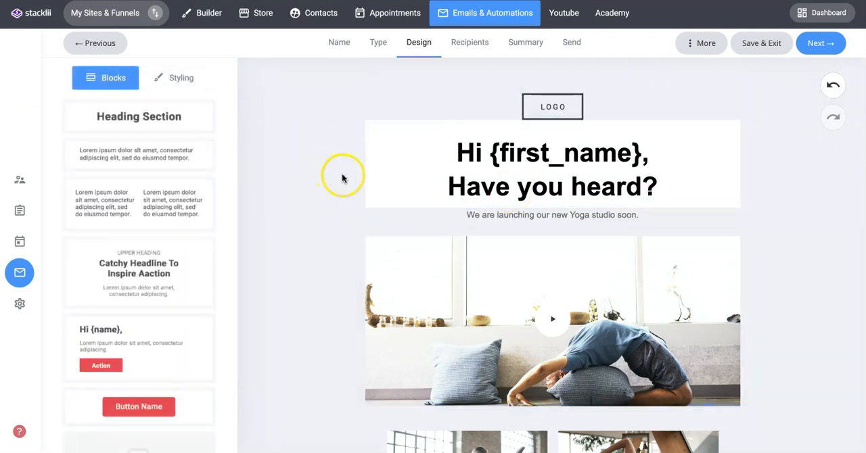
Step: Enlarge the logo image and try Left alignment before restoring Center alignment
click(495, 110)
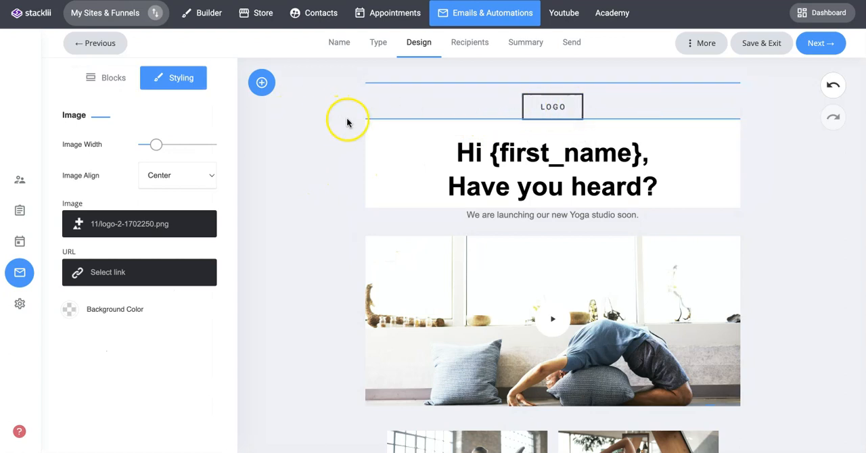
click(109, 225)
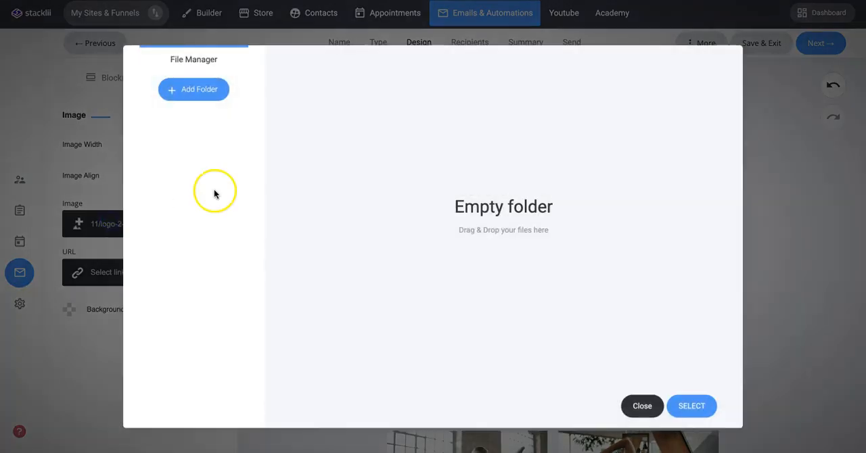
click(641, 406)
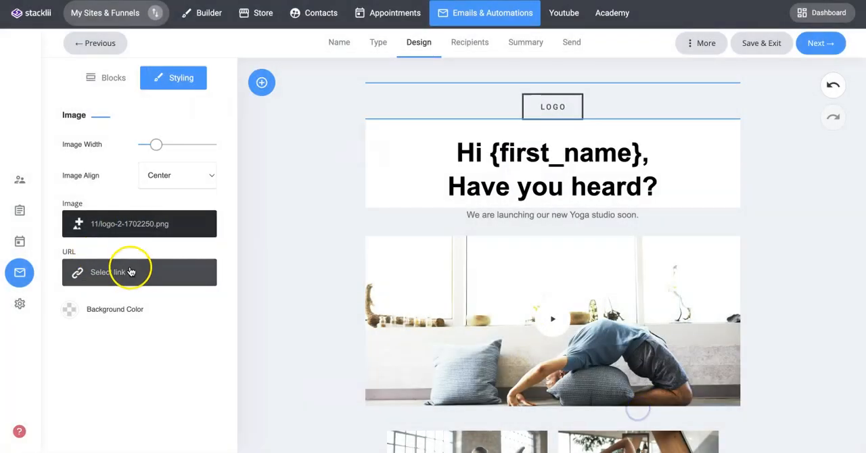
mouse_move(160, 149)
mouse_down()
mouse_move(176, 148)
mouse_move(169, 146)
mouse_up()
click(176, 175)
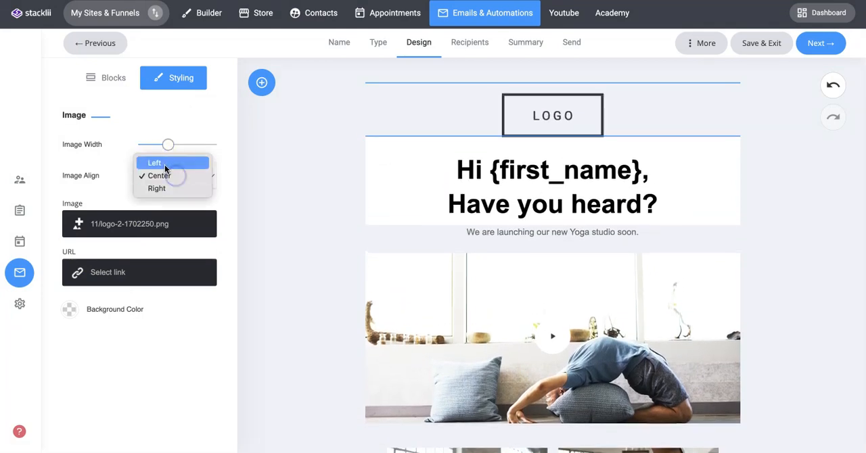
click(165, 164)
click(168, 175)
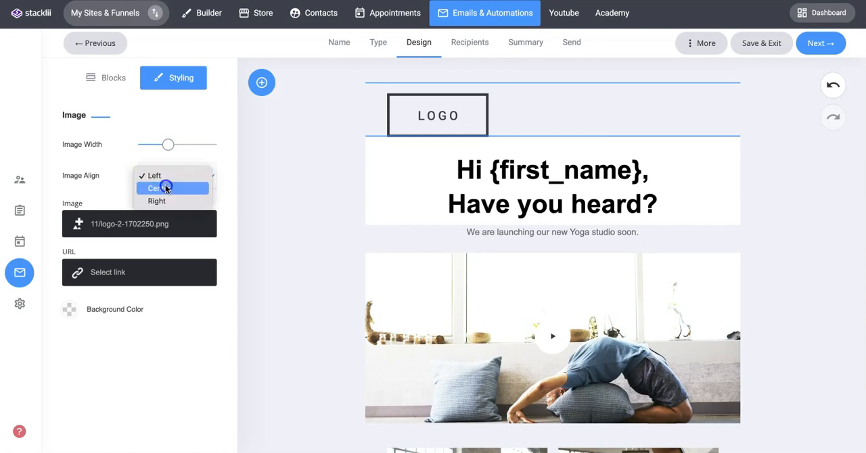
click(165, 188)
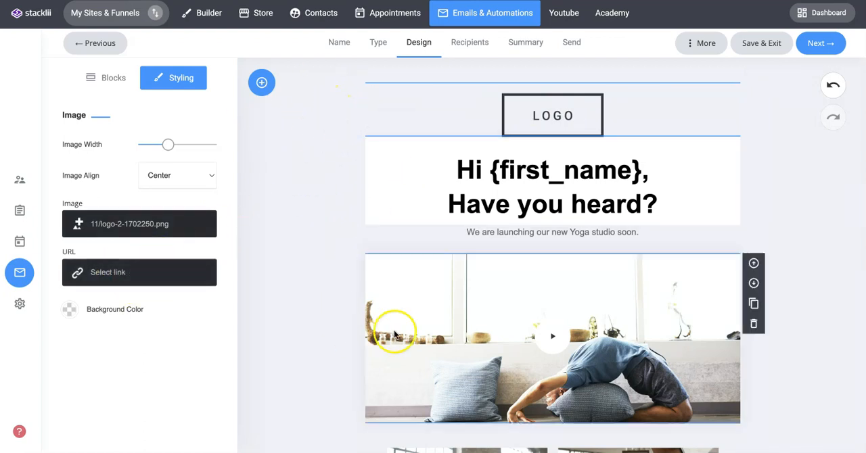
click(287, 199)
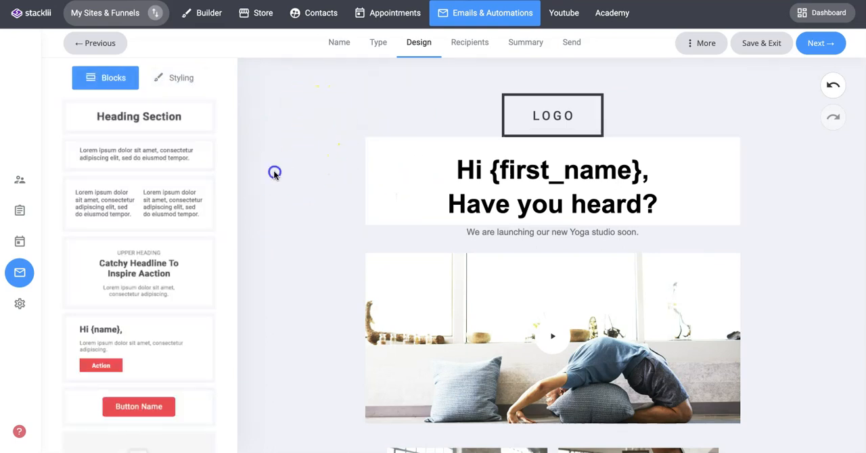
Step: Examine the email's global styling options for background color, font, width and alignment
click(174, 79)
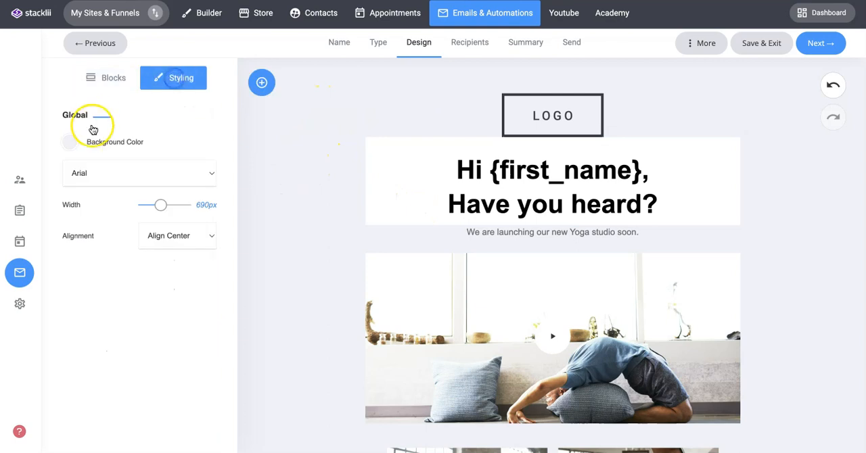
click(66, 146)
click(168, 130)
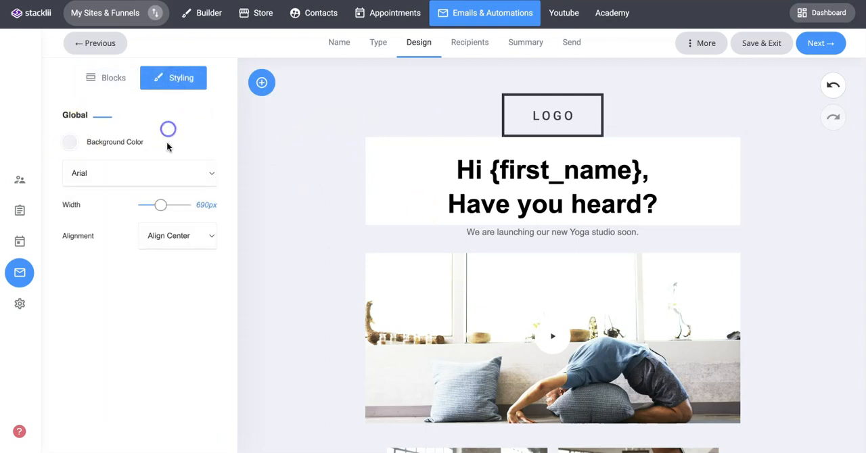
click(144, 173)
click(147, 175)
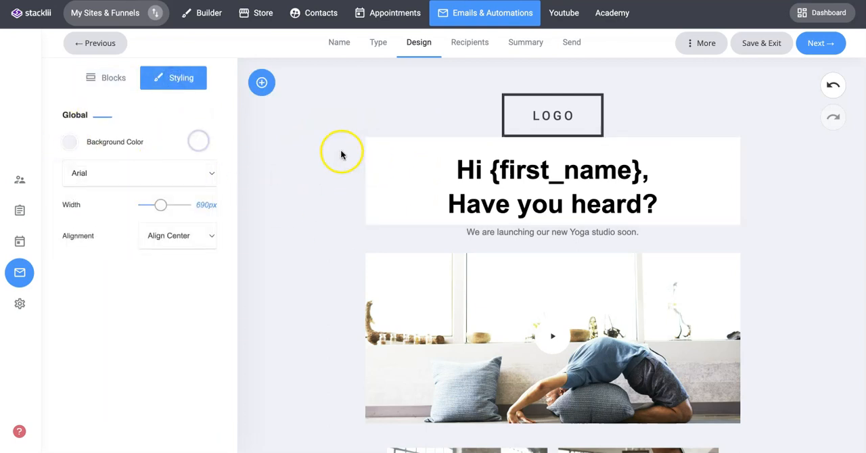
mouse_move(161, 208)
mouse_down()
mouse_move(172, 207)
mouse_move(160, 208)
mouse_up()
click(173, 235)
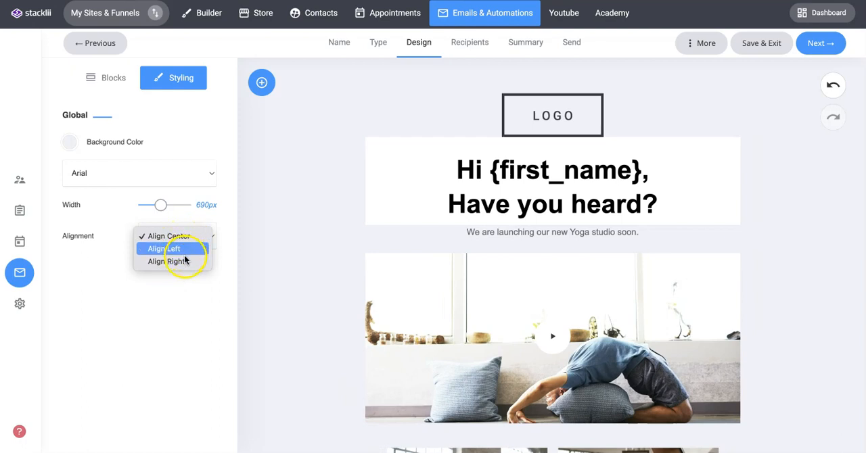
click(293, 219)
scroll(293, 219, down, 4)
scroll(293, 218, up, 4)
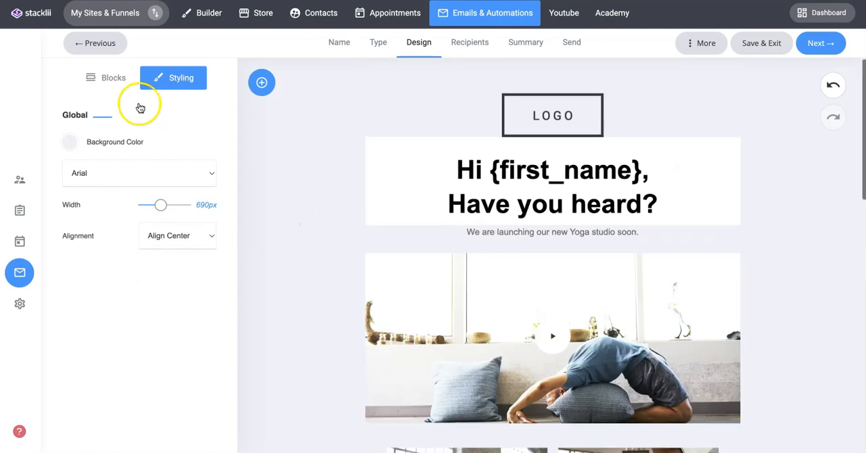
Step: Add the Section Heading block with a side image and action button to the email, placing it directly below the greeting heading
click(112, 81)
scroll(101, 248, down, 3)
scroll(141, 237, down, 6)
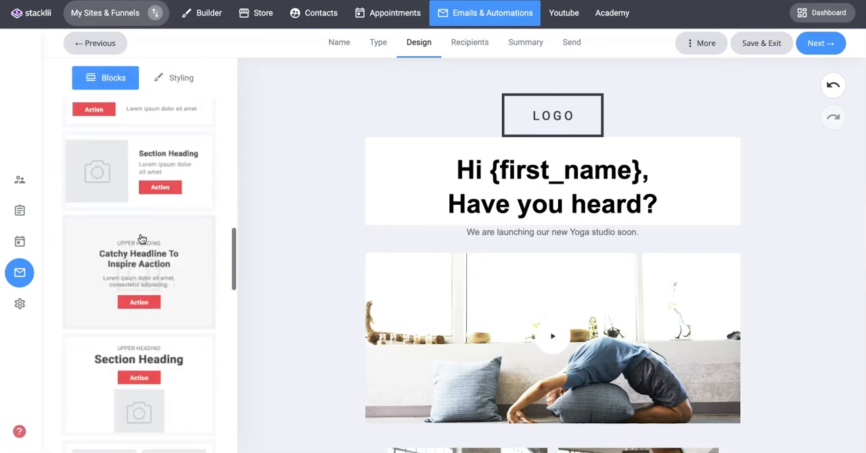
scroll(143, 238, down, 1)
drag(131, 168, 525, 161)
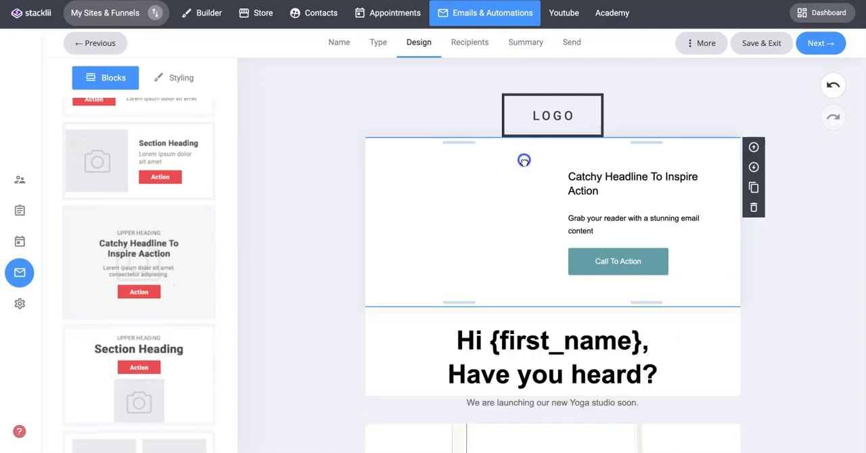
click(754, 167)
Step: Fill the new section block's image placeholder with the yoga handstand photo from the Images folder
scroll(727, 234, down, 2)
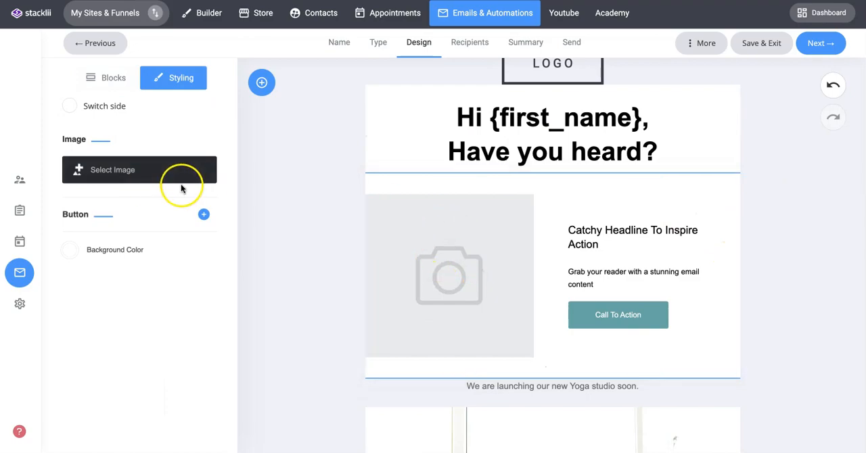
click(117, 170)
click(170, 131)
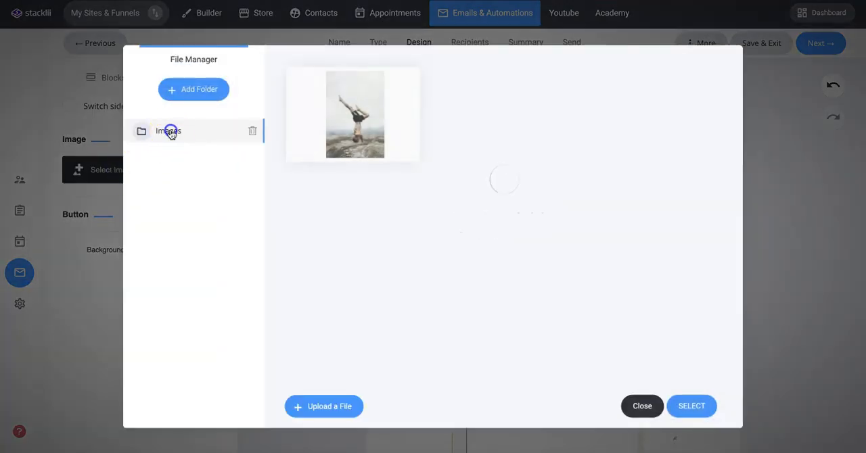
mouse_move(322, 119)
click(343, 107)
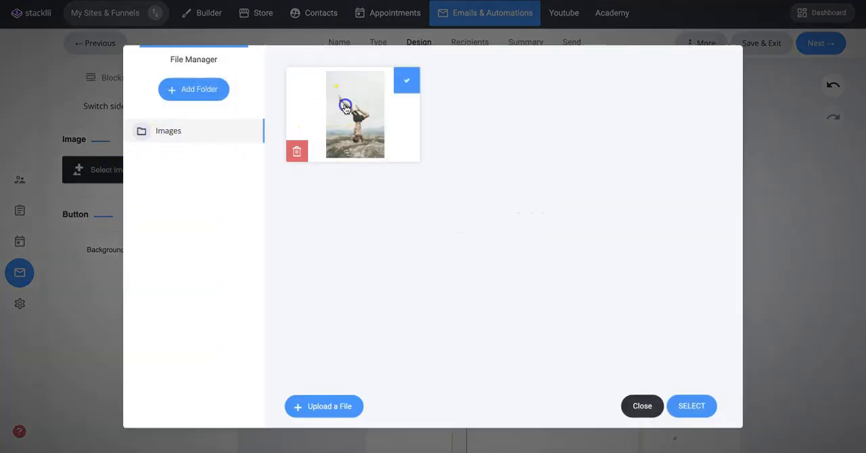
click(697, 407)
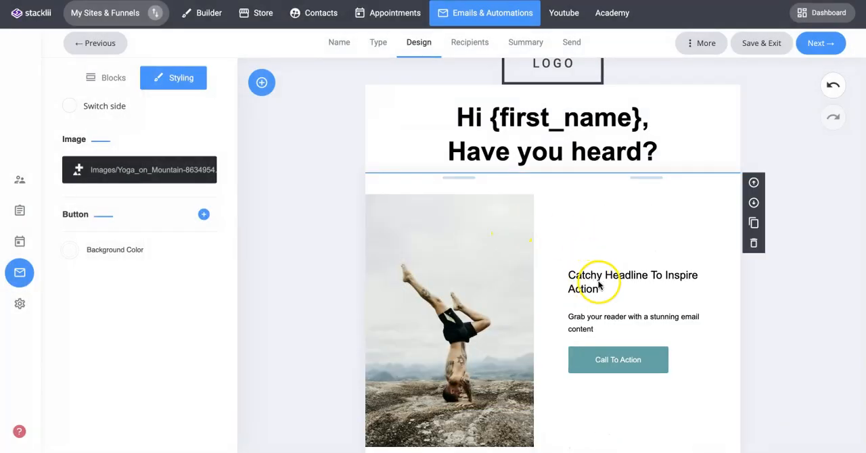
scroll(599, 281, down, 1)
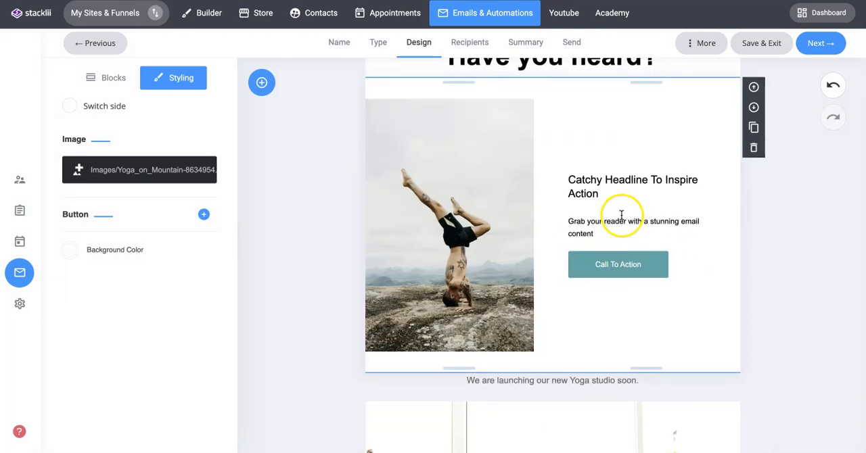
click(770, 213)
scroll(770, 211, up, 1)
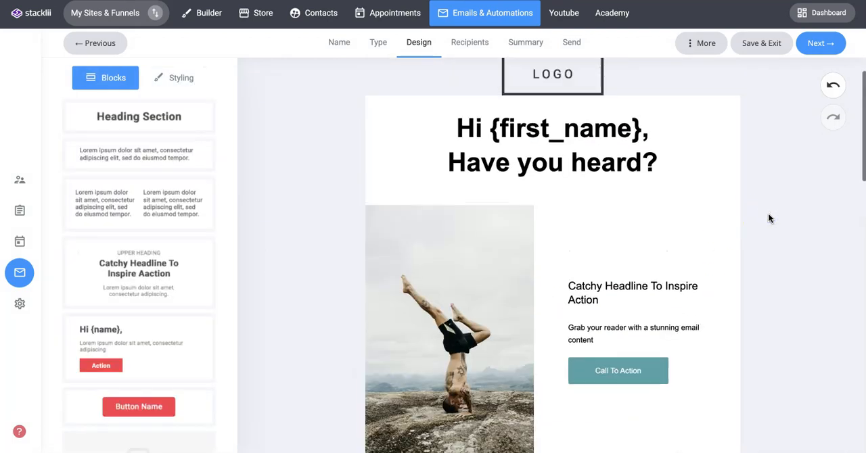
Step: Preview the whole email in the desktop, tablet and mobile views, and return to the editor
click(764, 44)
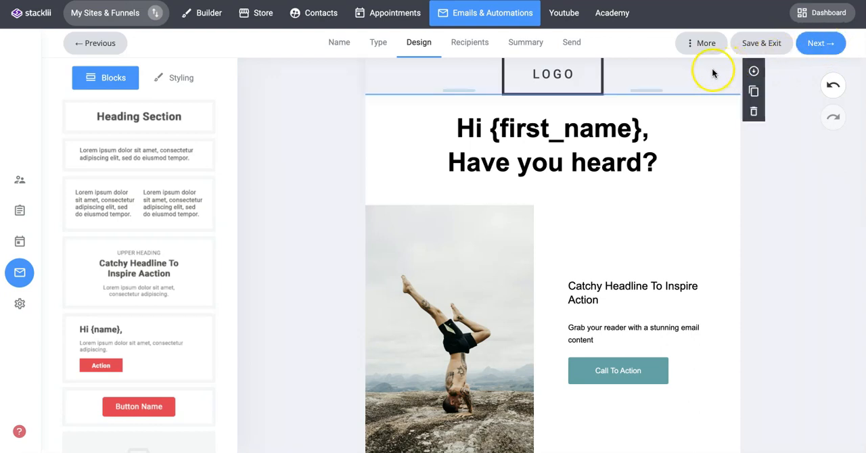
click(702, 45)
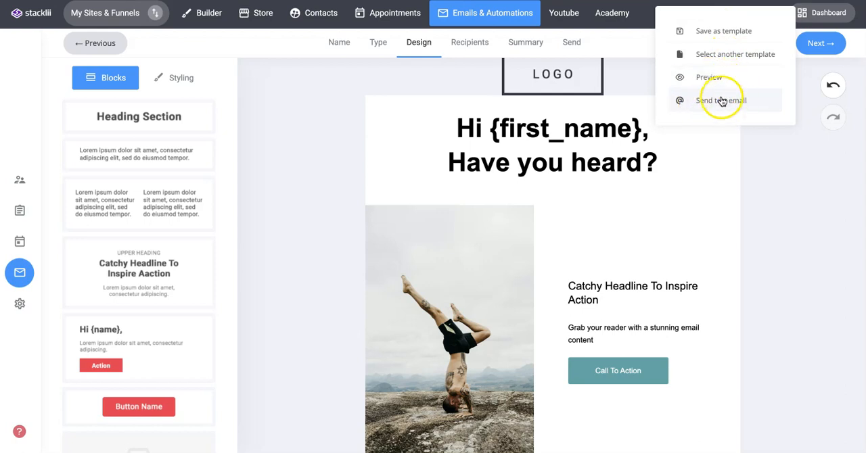
click(711, 79)
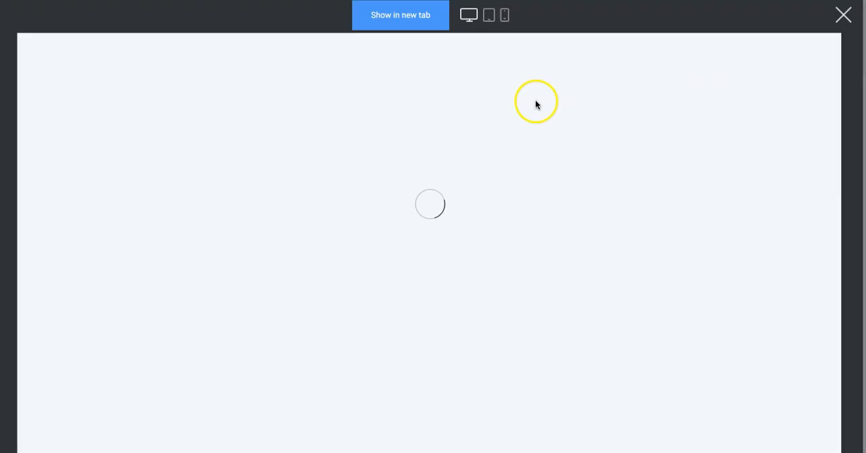
scroll(483, 136, down, 7)
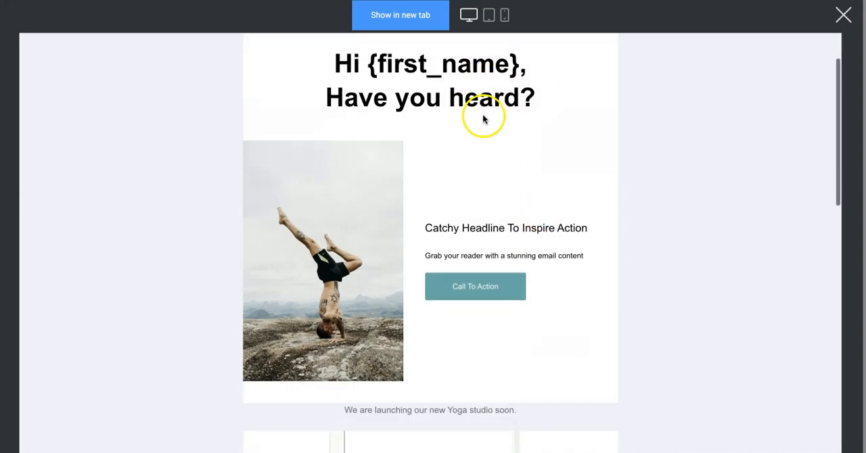
scroll(473, 201, down, 2)
scroll(464, 171, up, 10)
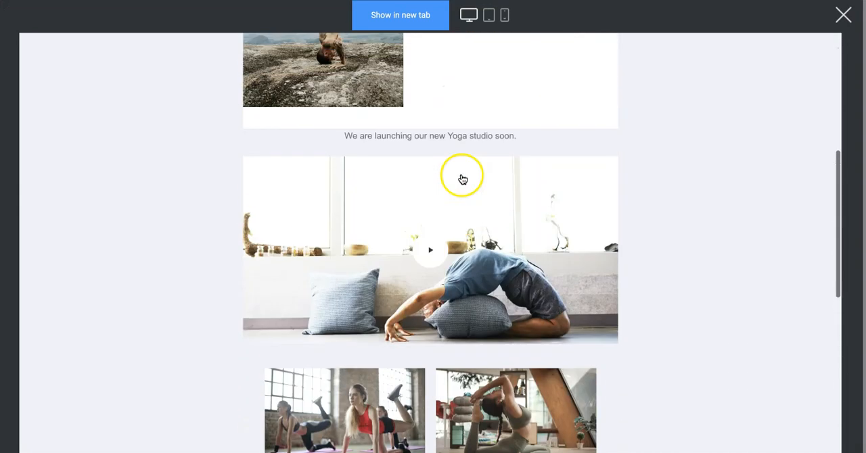
click(489, 15)
scroll(494, 108, down, 4)
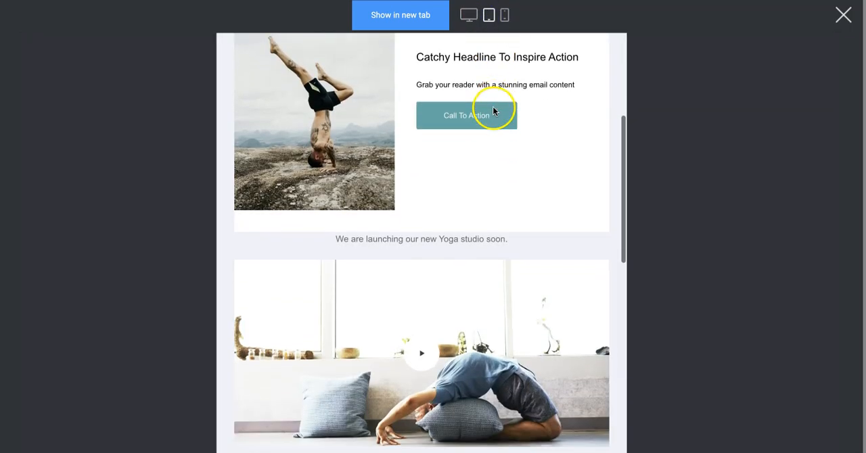
scroll(496, 88, up, 4)
click(506, 15)
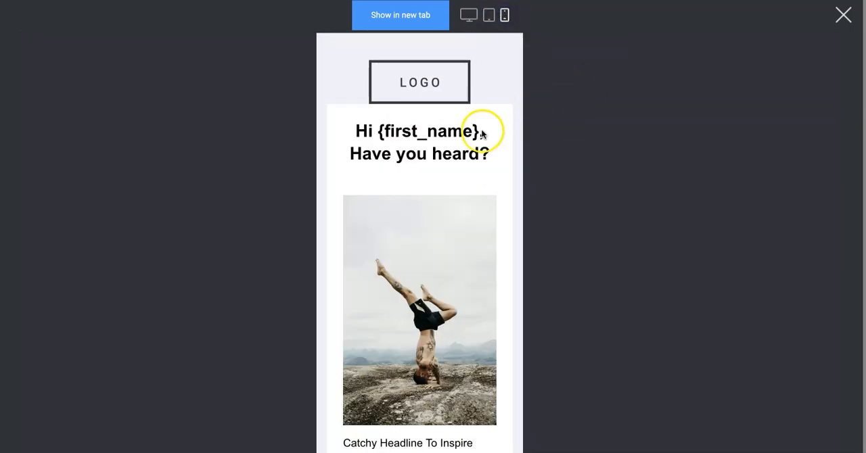
scroll(481, 135, down, 5)
scroll(480, 136, up, 5)
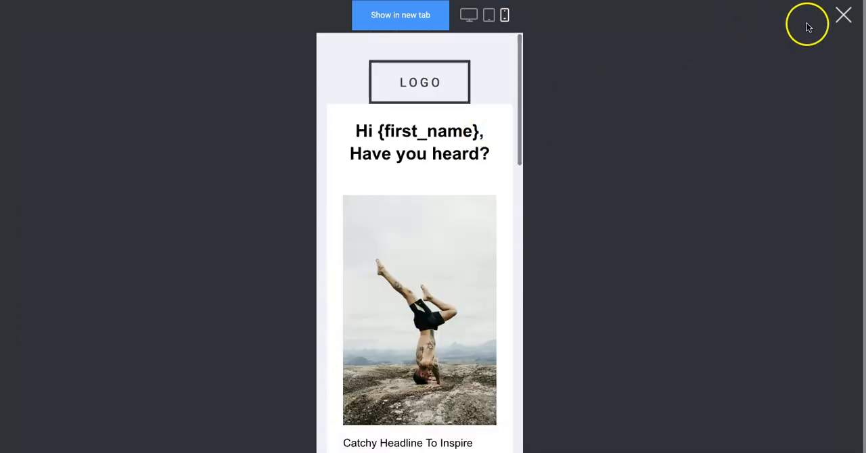
click(843, 16)
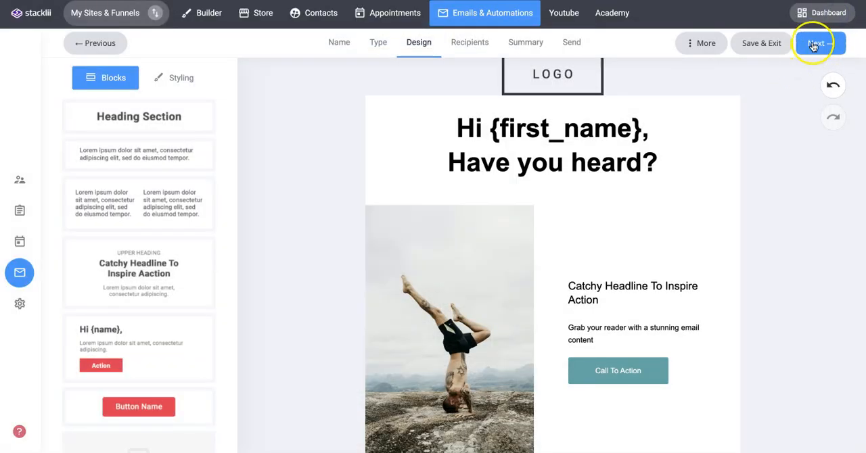
Step: Select the Default list as the campaign's audience, trying its Exclude option before including it again
click(815, 45)
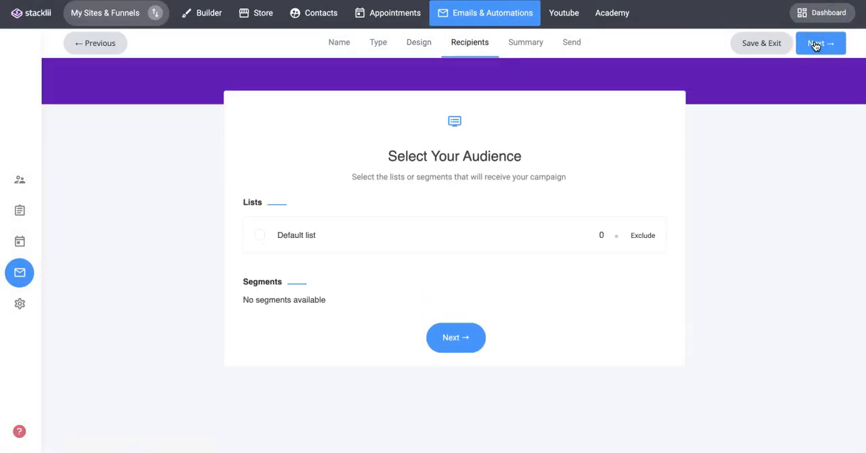
click(261, 236)
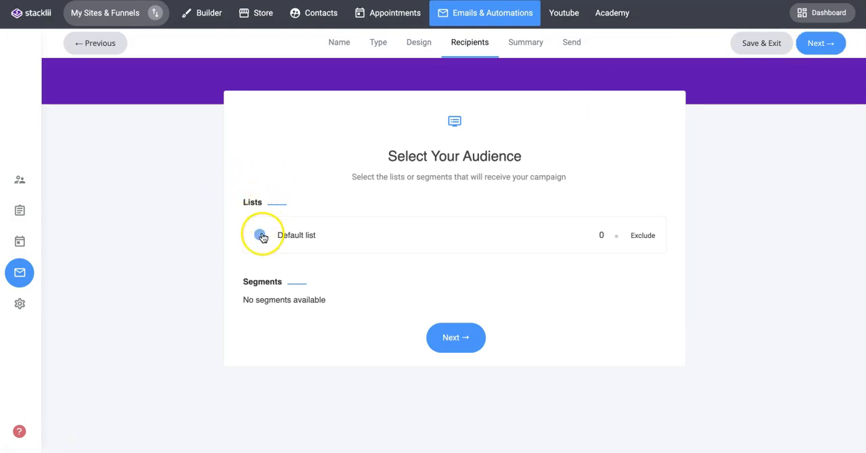
click(260, 236)
click(260, 236)
click(263, 236)
click(284, 238)
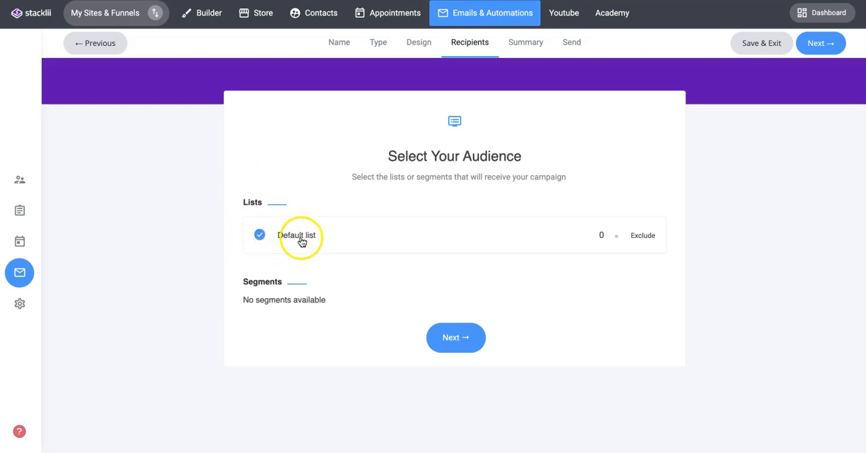
click(643, 237)
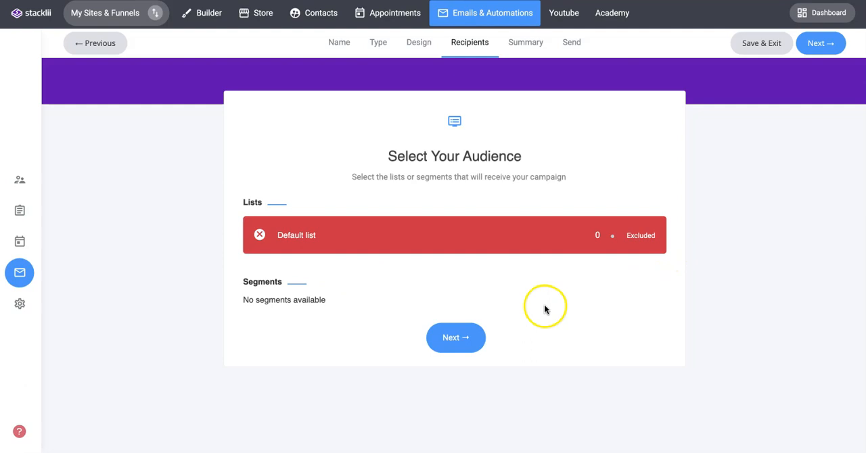
click(642, 237)
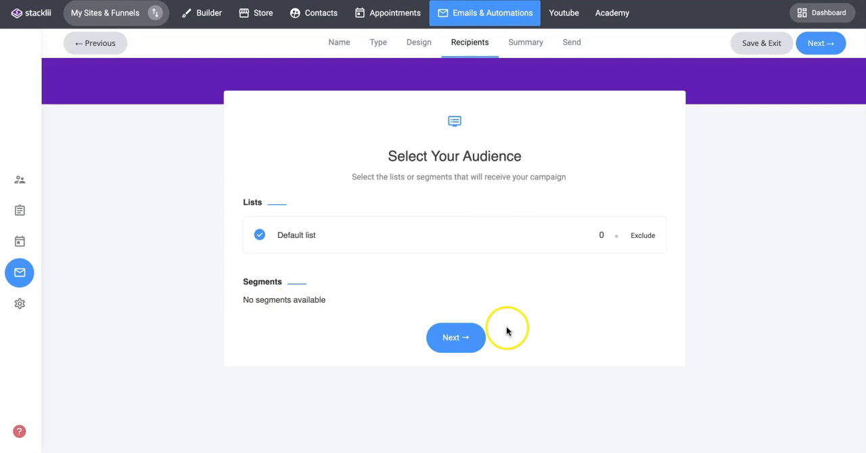
Step: Set the campaign's email subject to "We are launching soon {first_name}", inserting the first name as a contact property
click(448, 336)
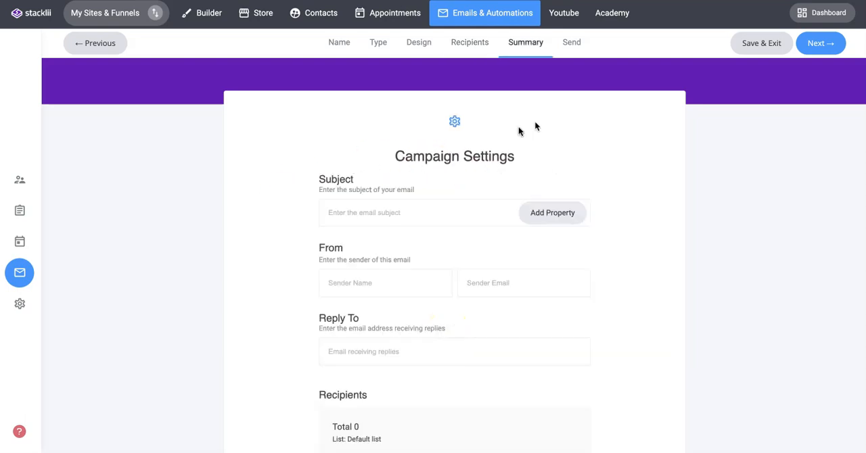
click(340, 214)
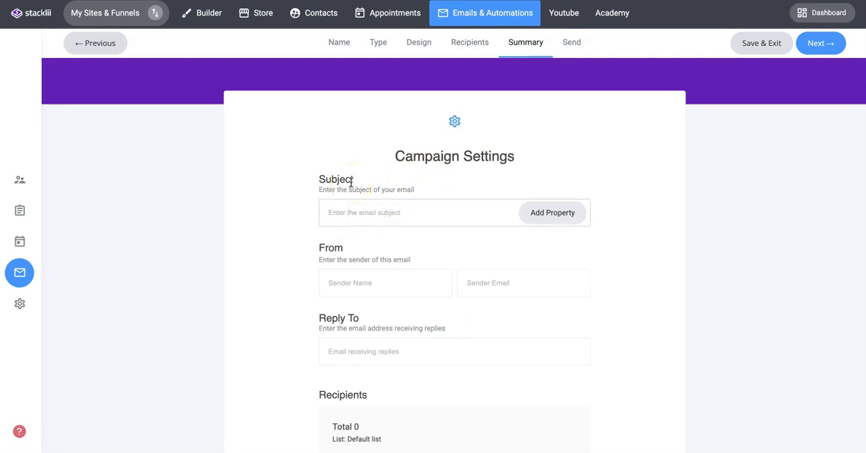
text(We are launching soon)
click(551, 213)
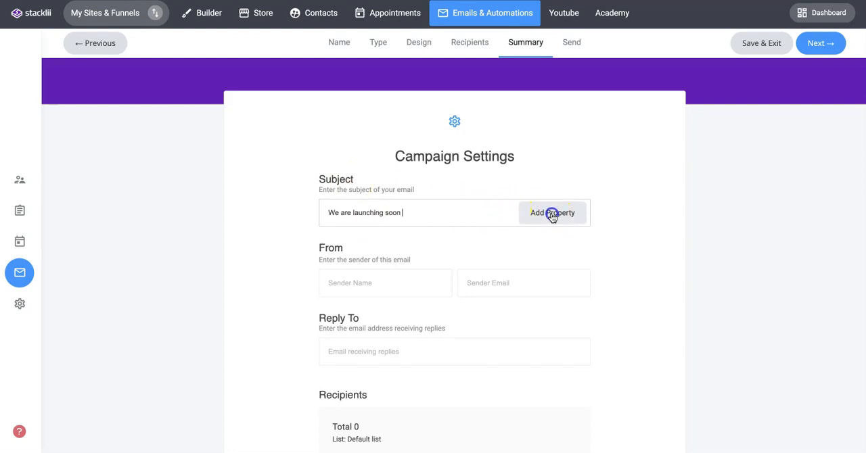
click(352, 118)
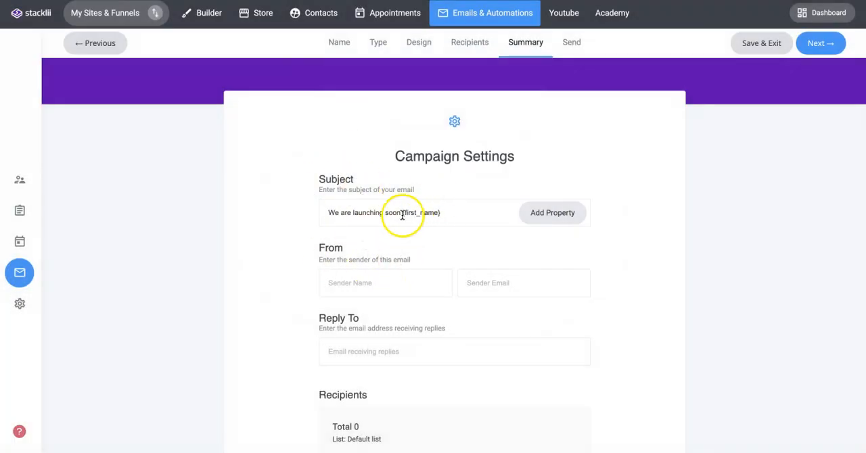
Step: Enter the sender's name and the sender's email address in the campaign's From details
click(339, 284)
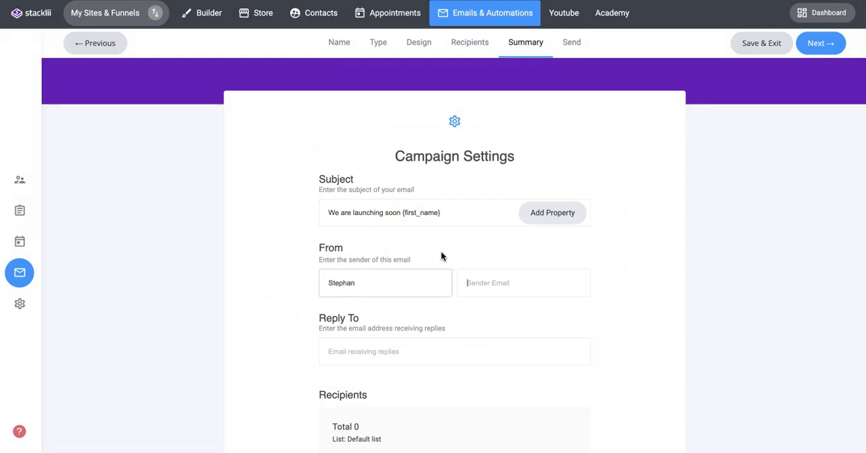
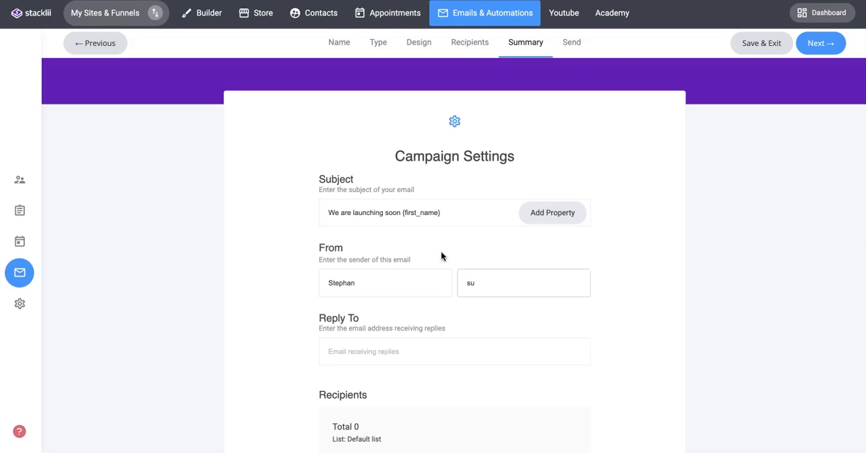
click(481, 282)
key(BackSpace)
text(@)
Step: Copy the sender's email address into the Reply To field
triple_click(487, 283)
key(ctrl+c)
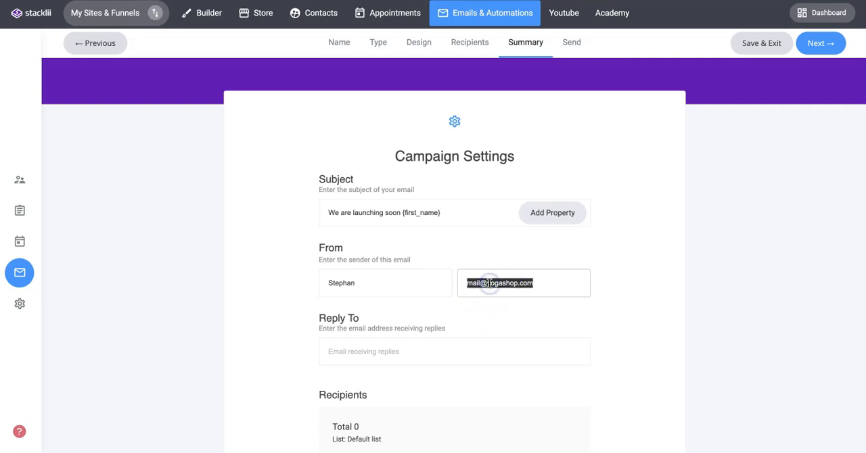
click(347, 351)
key(ctrl+v)
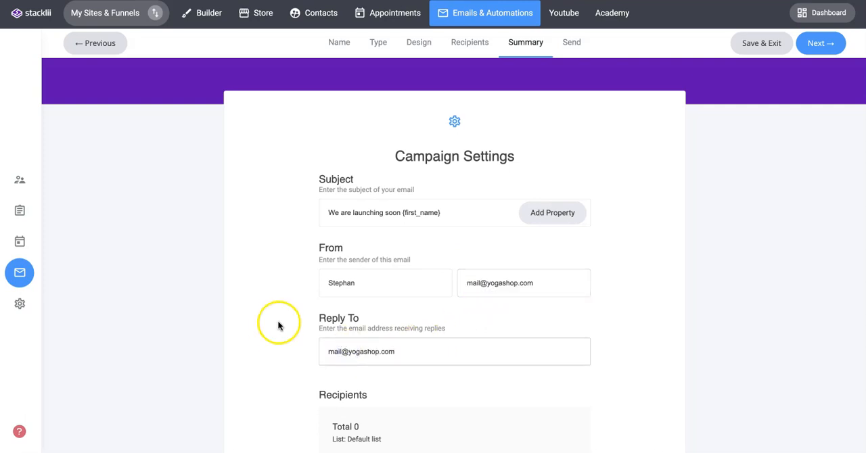
Step: Review the recipients and content summary, proceed to the sending options, and try Draft and Now before choosing Later
scroll(280, 319, down, 2)
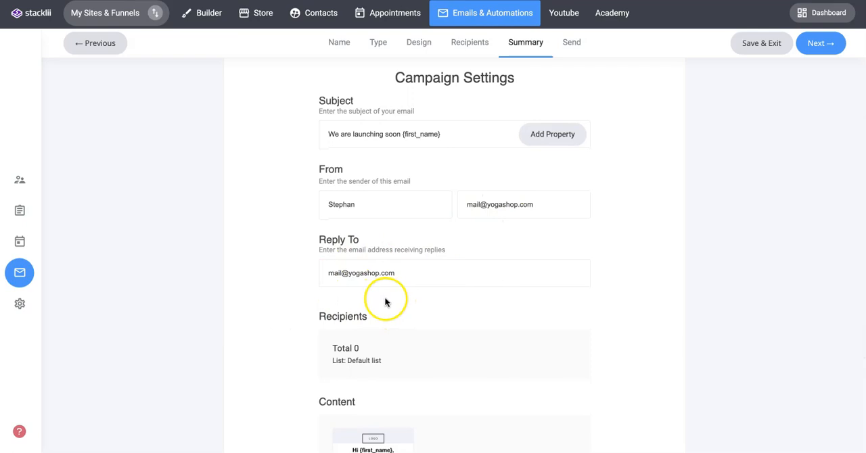
scroll(406, 277, down, 2)
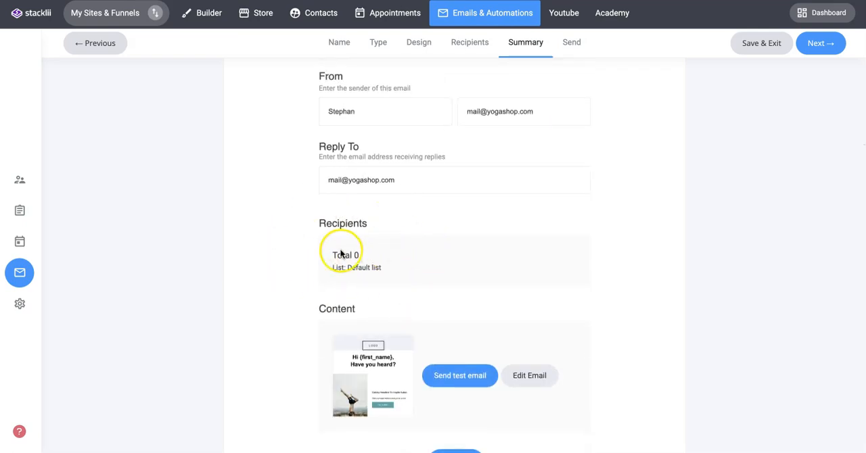
scroll(406, 264, down, 1)
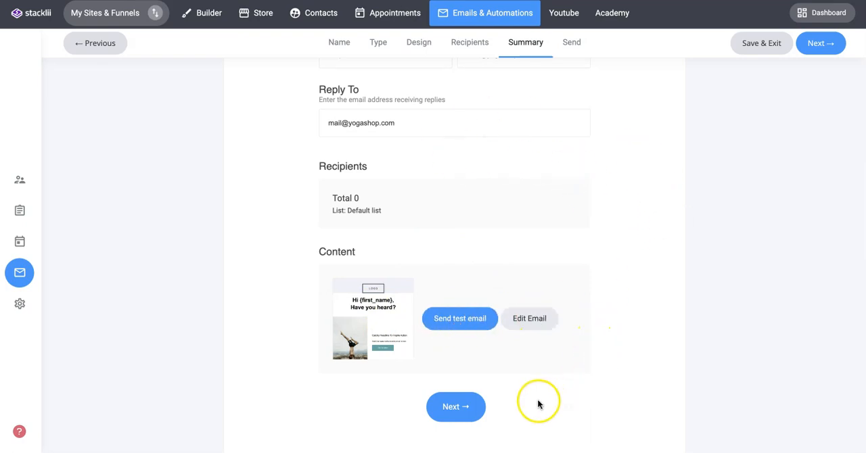
click(464, 405)
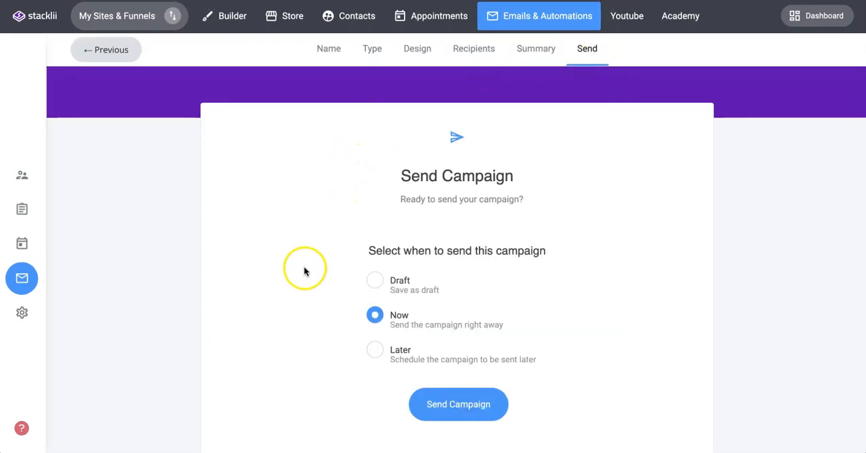
click(374, 283)
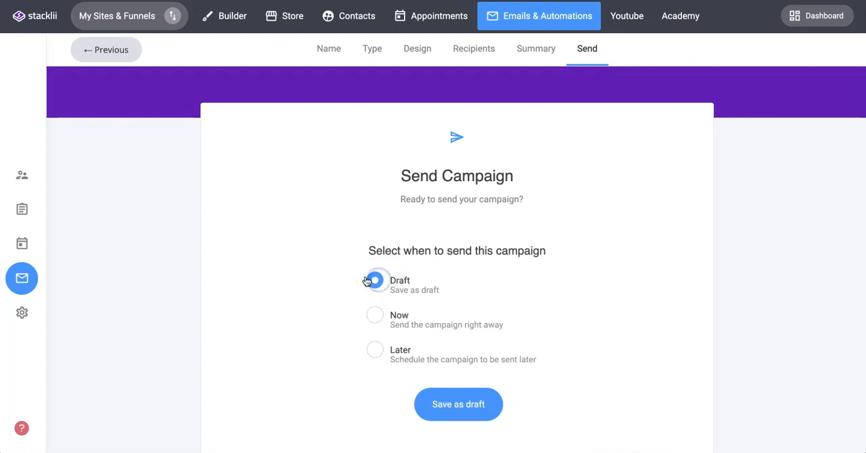
click(376, 315)
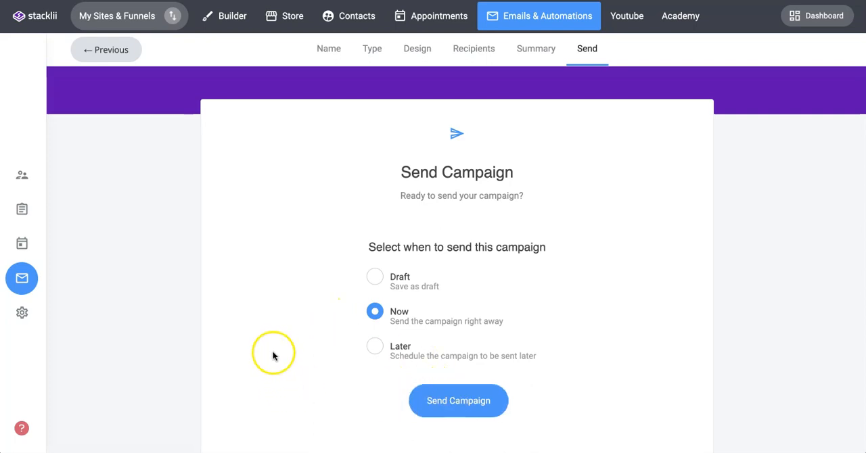
click(373, 348)
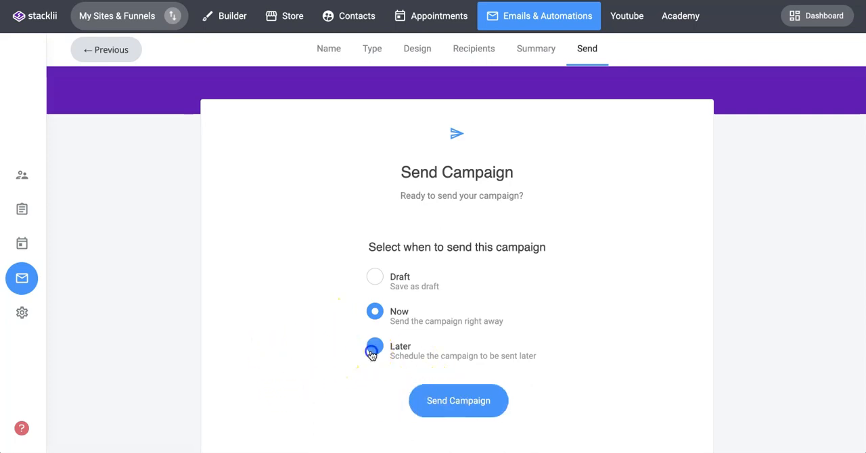
Step: Schedule the campaign for 31/05/2023 at 12:22 and submit it for sending
scroll(613, 291, down, 1)
click(433, 340)
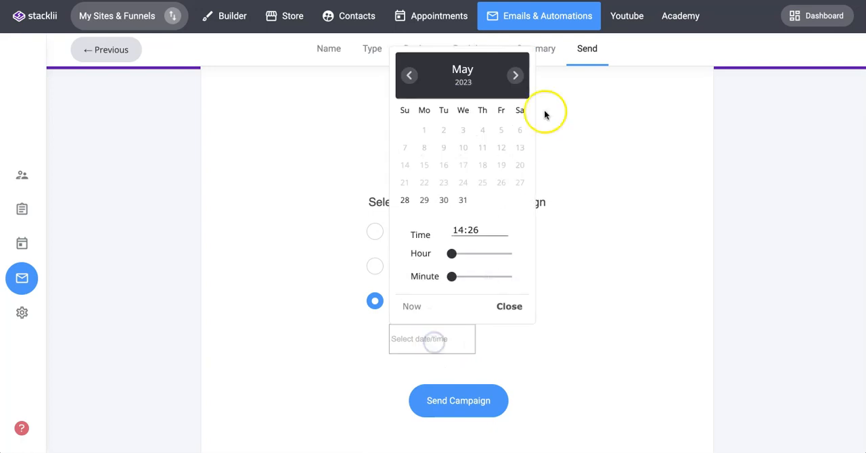
click(463, 201)
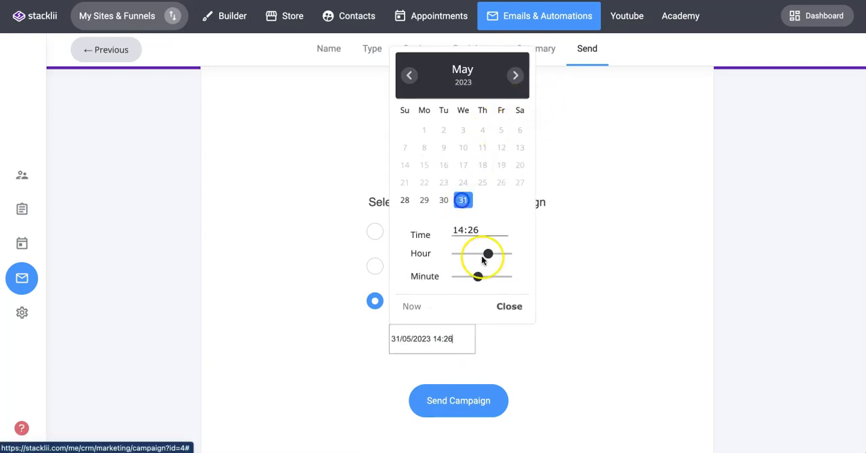
drag(488, 254, 475, 277)
click(508, 307)
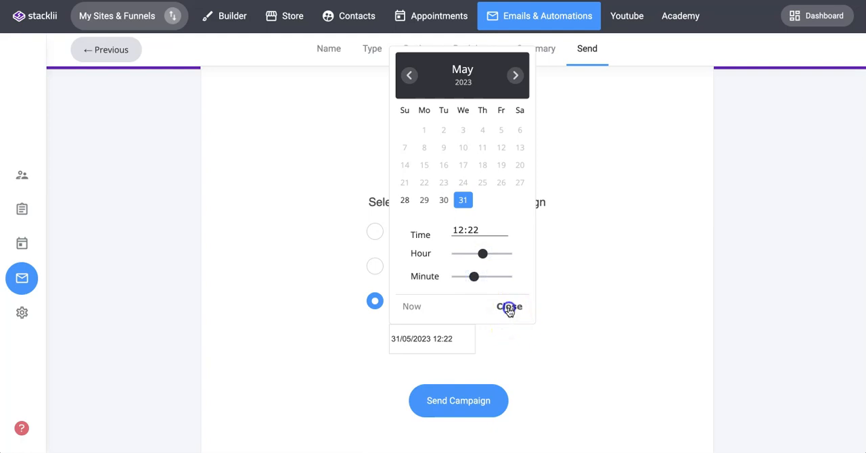
click(465, 406)
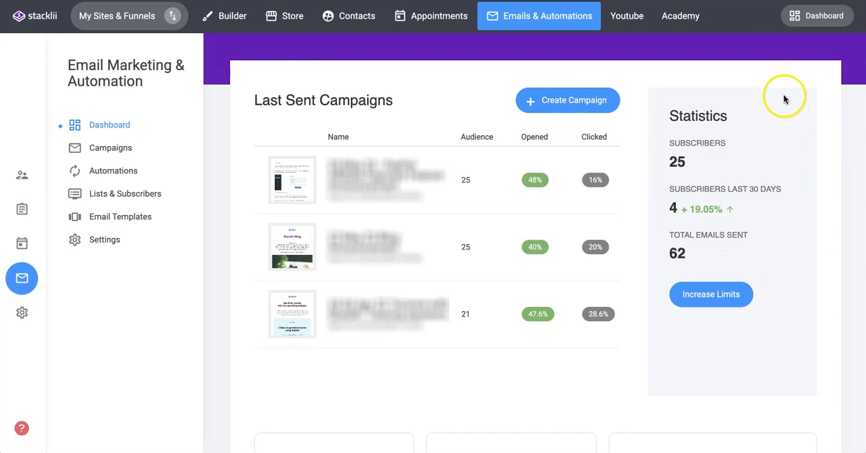
Step: Open the campaign sent on April 24, 2023 from the campaigns list and review its overview statistics, email flow and link clicks
click(102, 150)
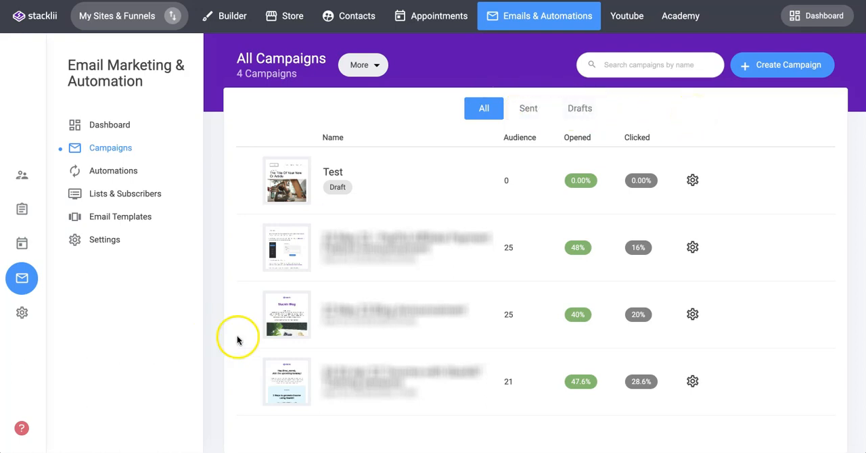
click(293, 372)
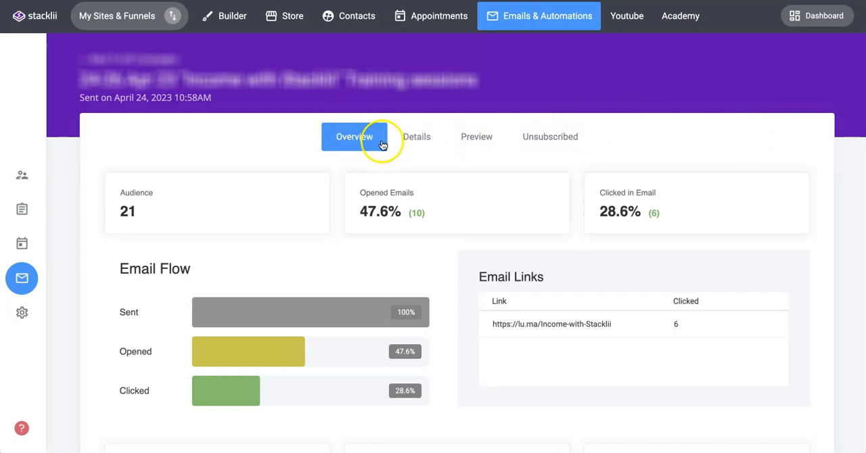
scroll(651, 141, down, 2)
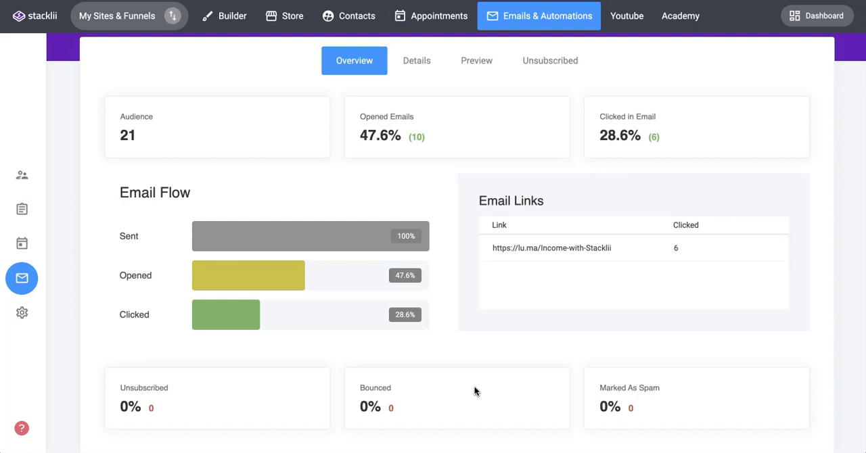
scroll(474, 391, up, 2)
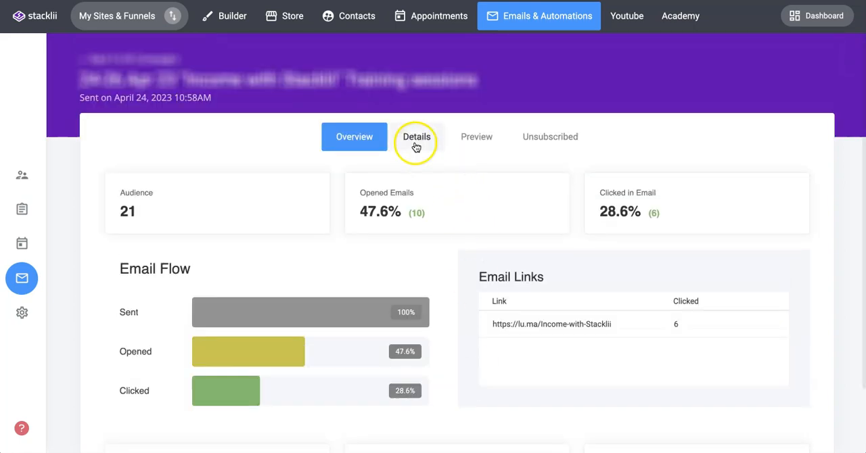
Step: Review the sent campaign's per-recipient details and email preview, and open its unsubscribed contacts
click(415, 139)
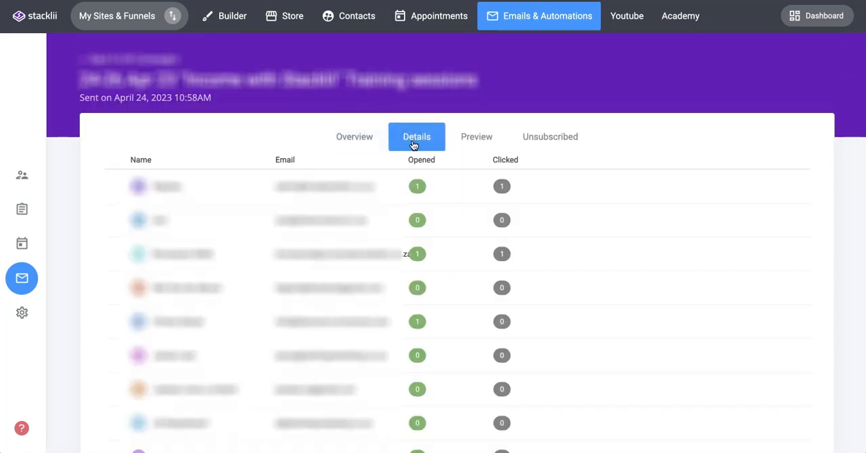
click(478, 140)
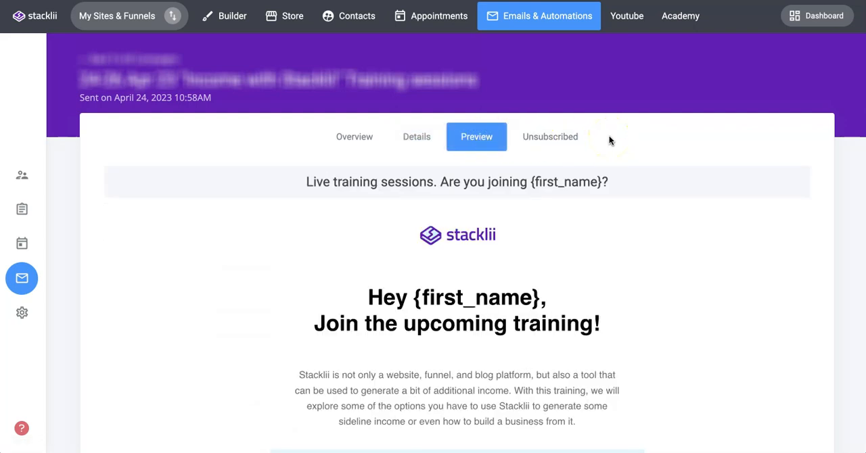
click(545, 135)
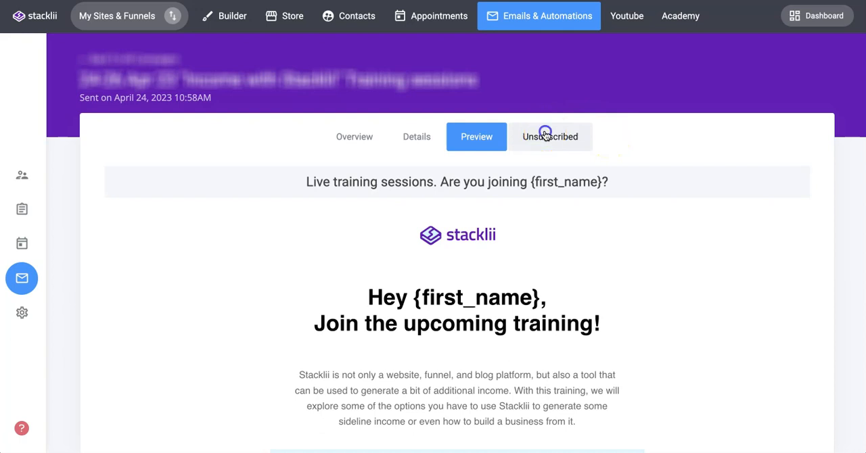